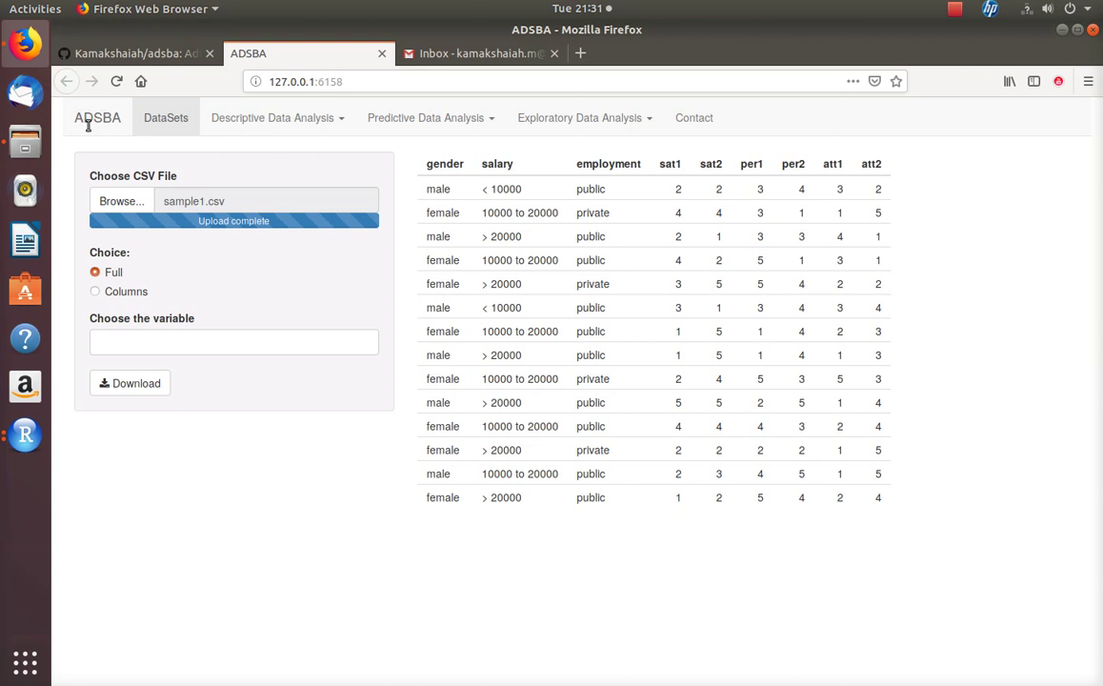
click(174, 127)
click(315, 128)
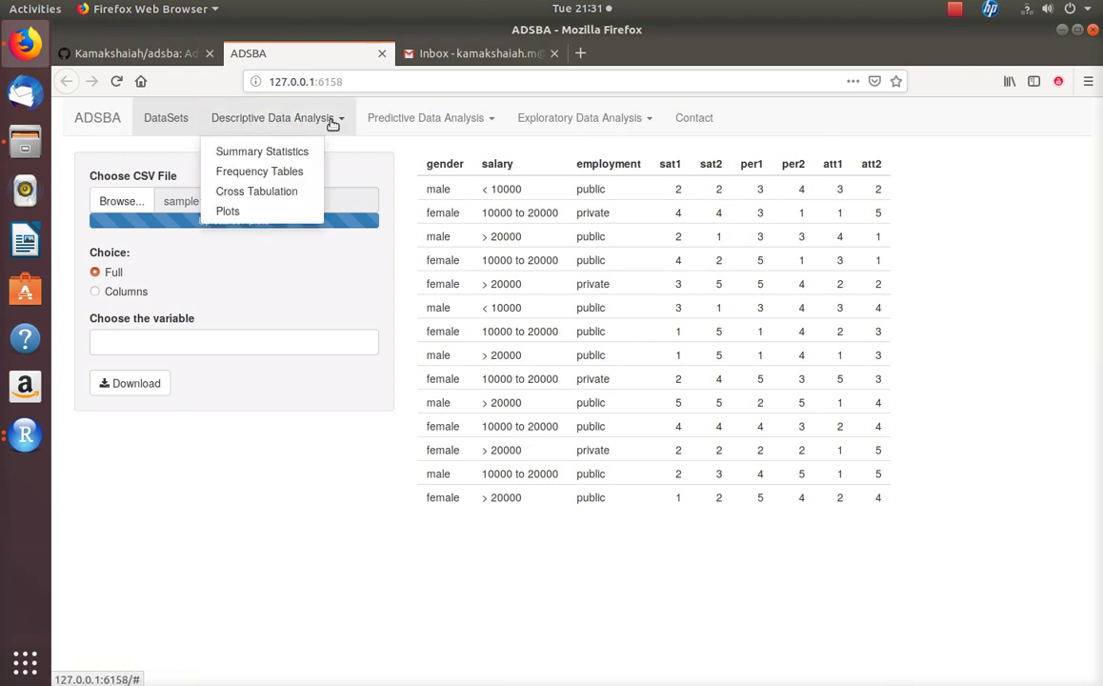
click(394, 152)
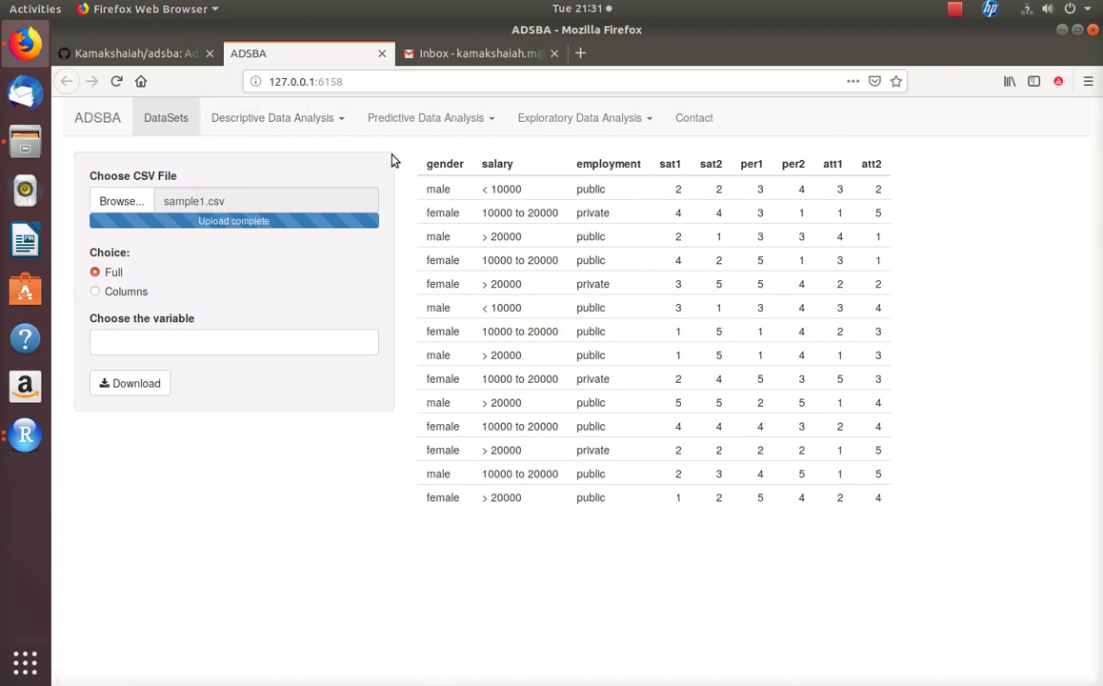
- Open the Statistical Tests page of the predictive data analysis for the uploaded sample1.csv dataset
click(488, 125)
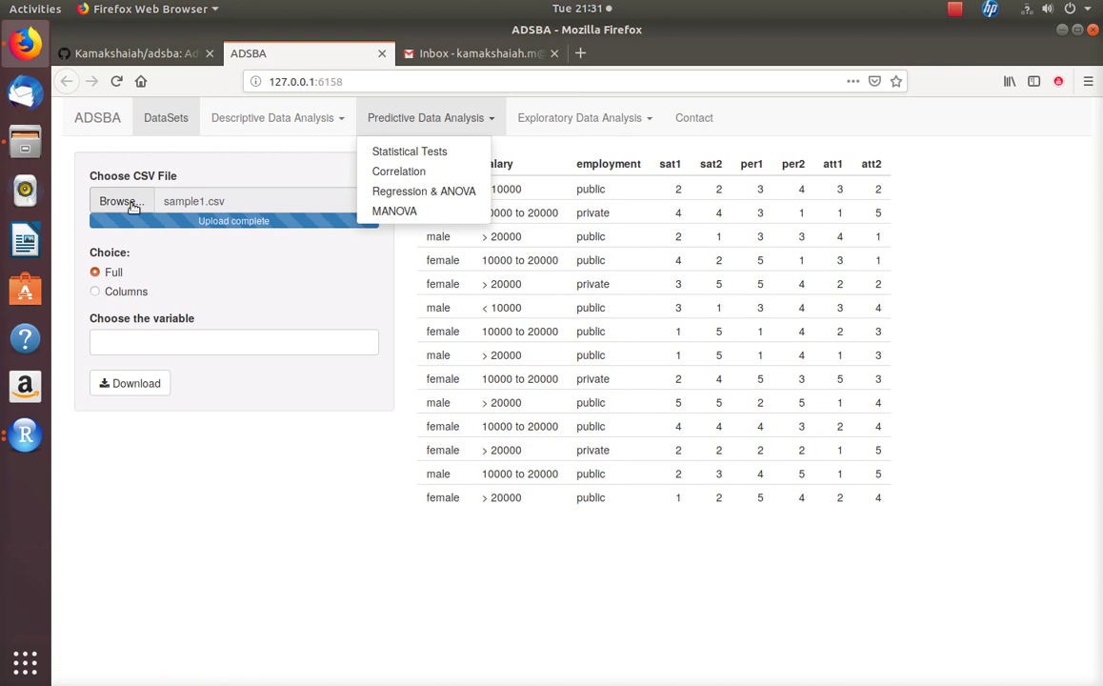
drag(158, 194, 257, 206)
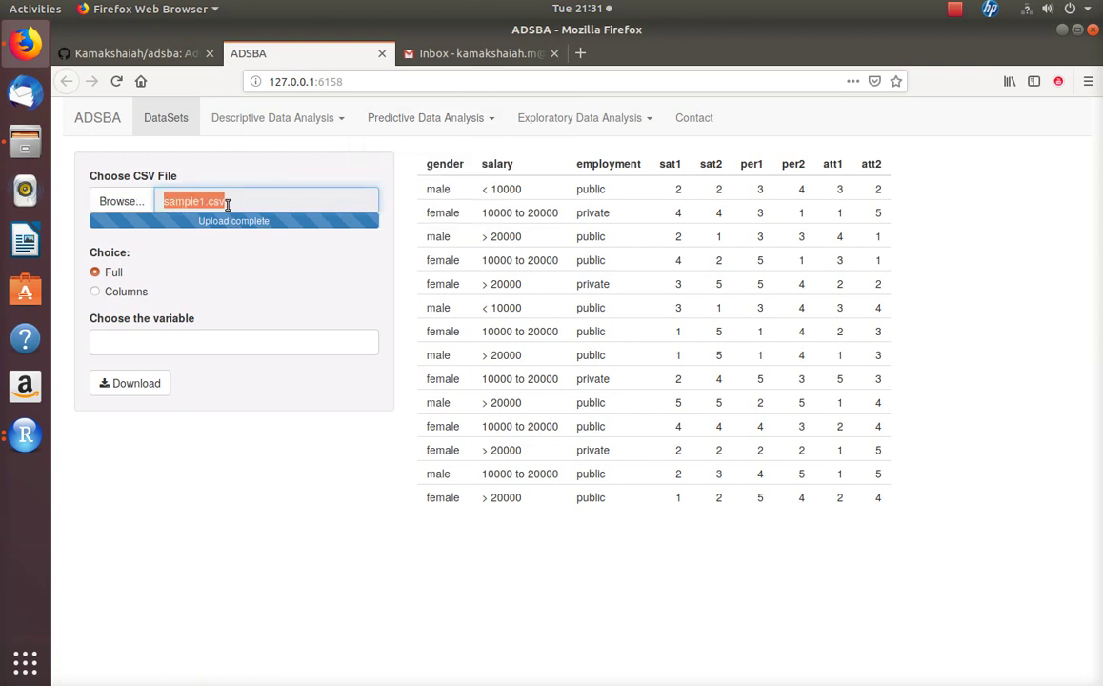
click(466, 121)
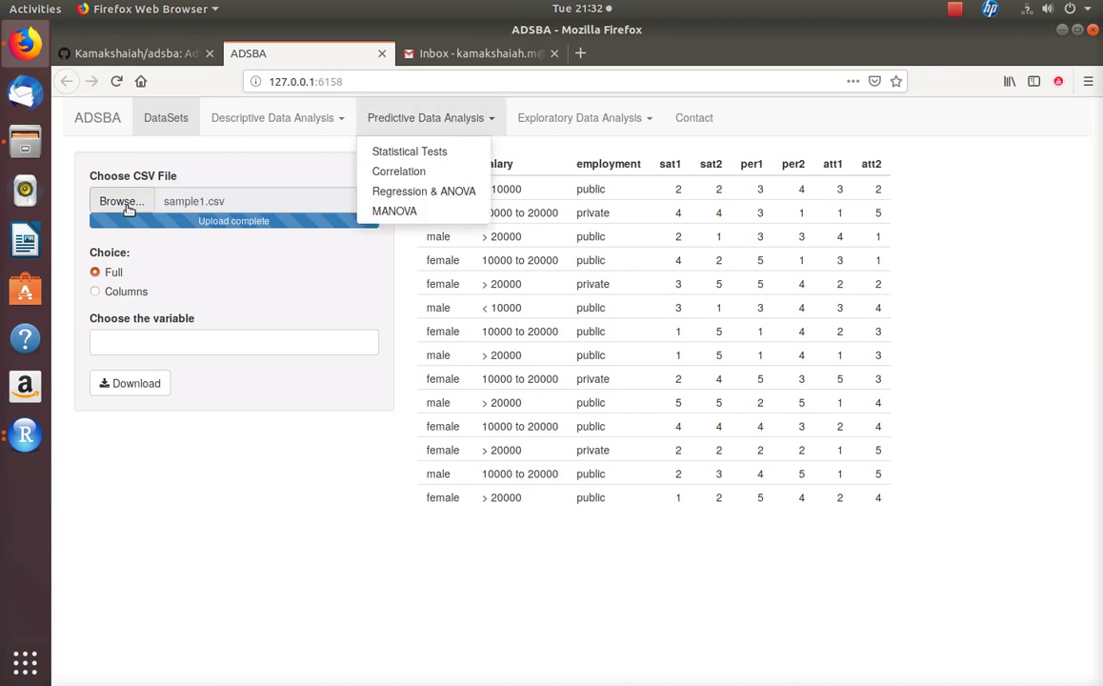
click(419, 153)
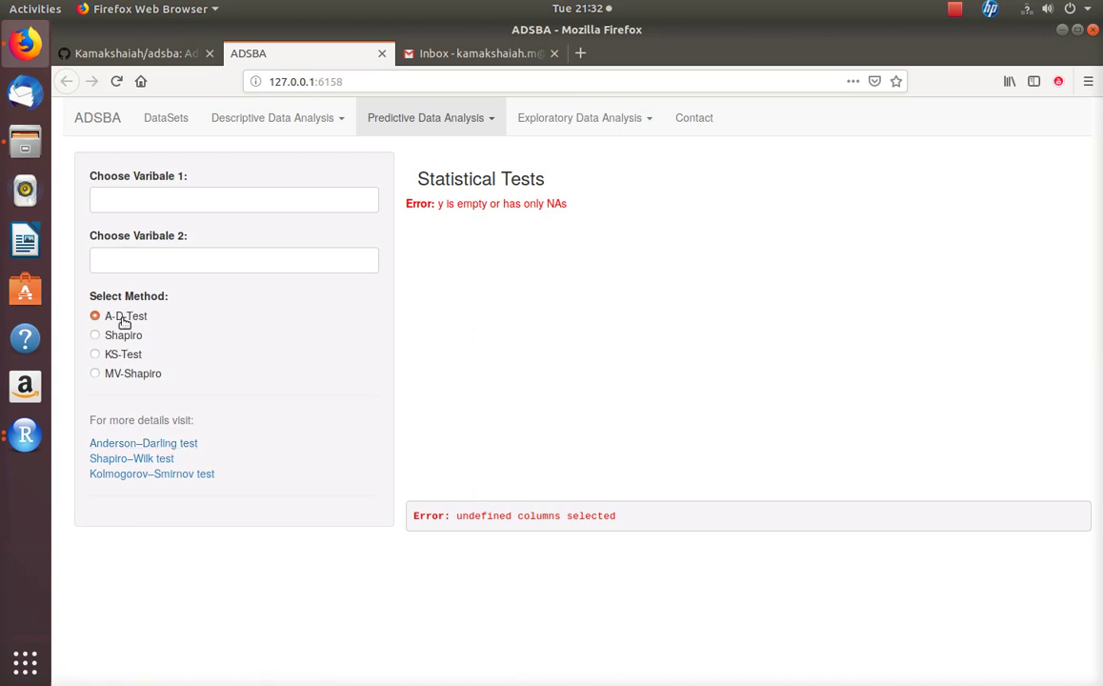
- Choose sat1 as variable 1 for the A-D-Test
click(119, 202)
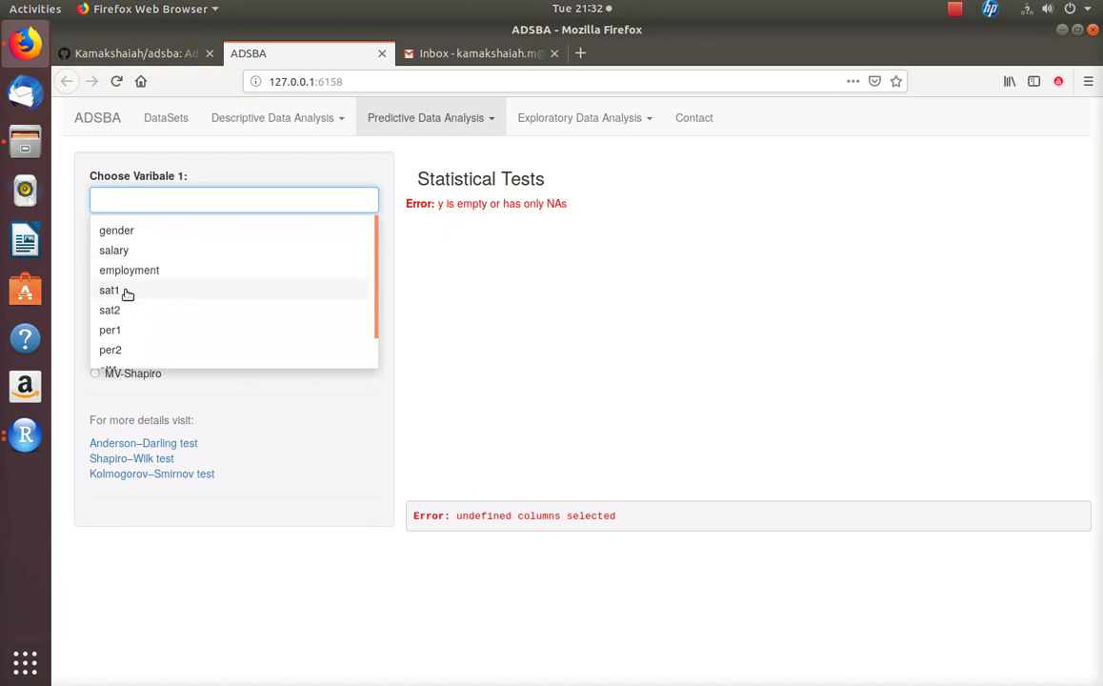
click(240, 369)
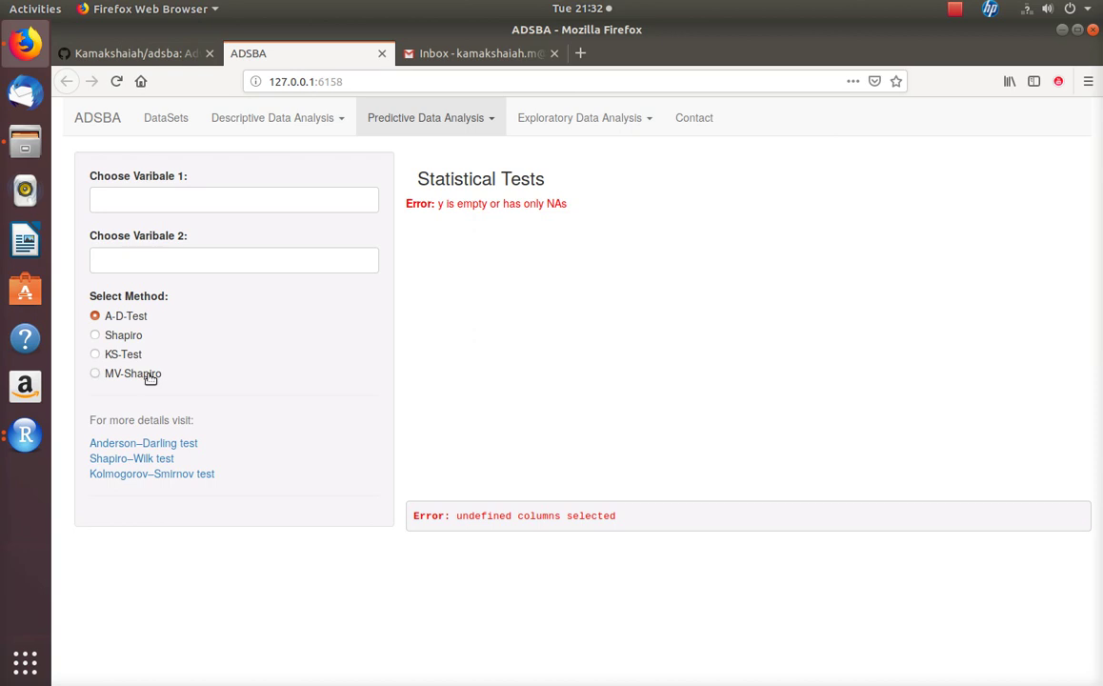
click(124, 198)
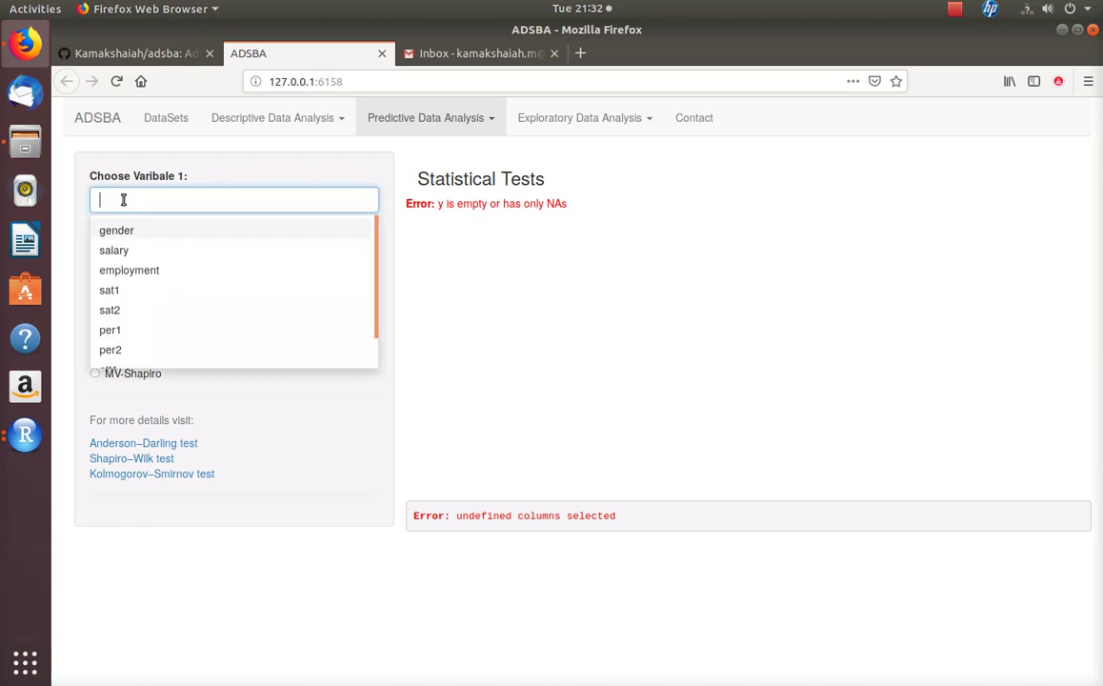
click(113, 290)
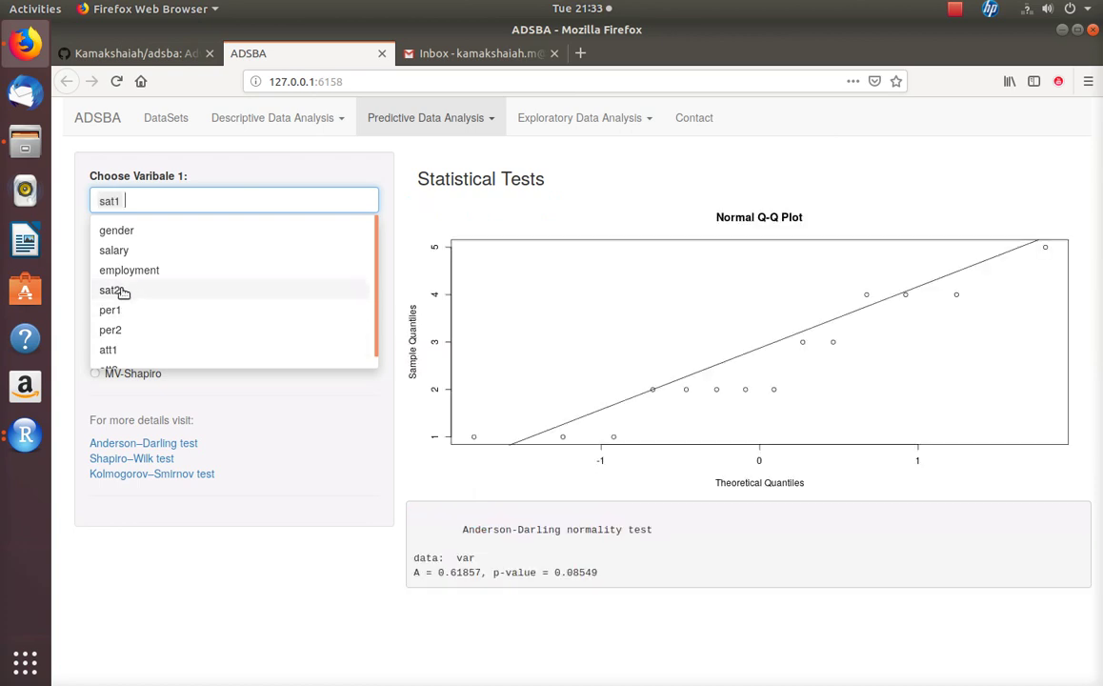
click(233, 410)
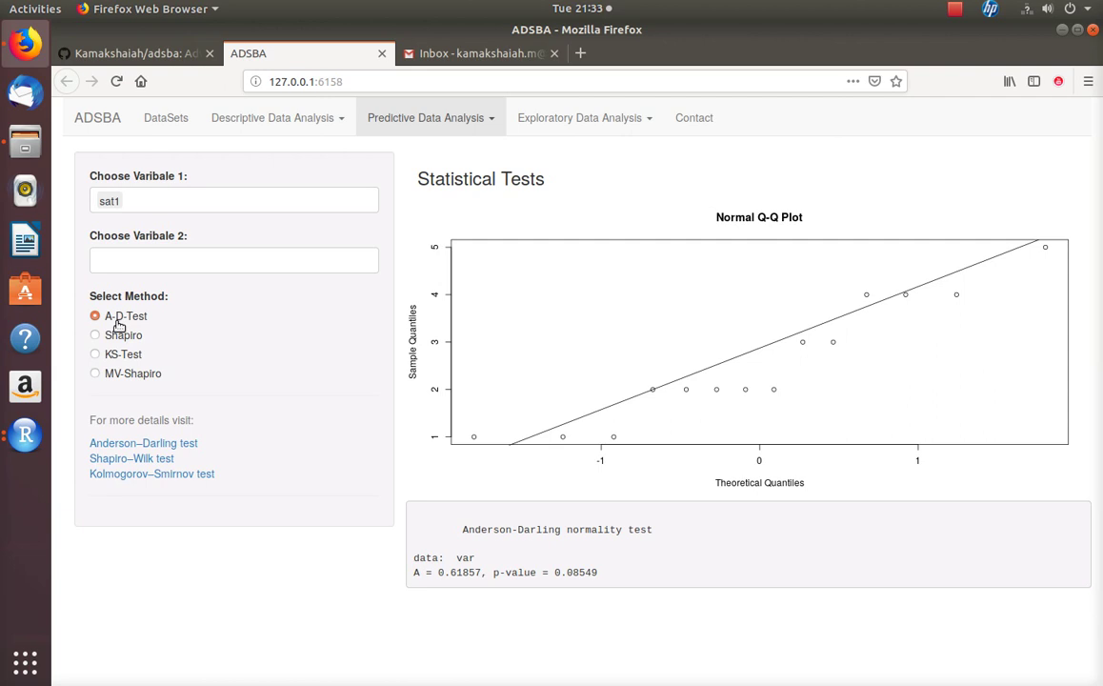
- Examine the Anderson-Darling normality test output for sat1, including its A statistic and p-value
right_click(182, 446)
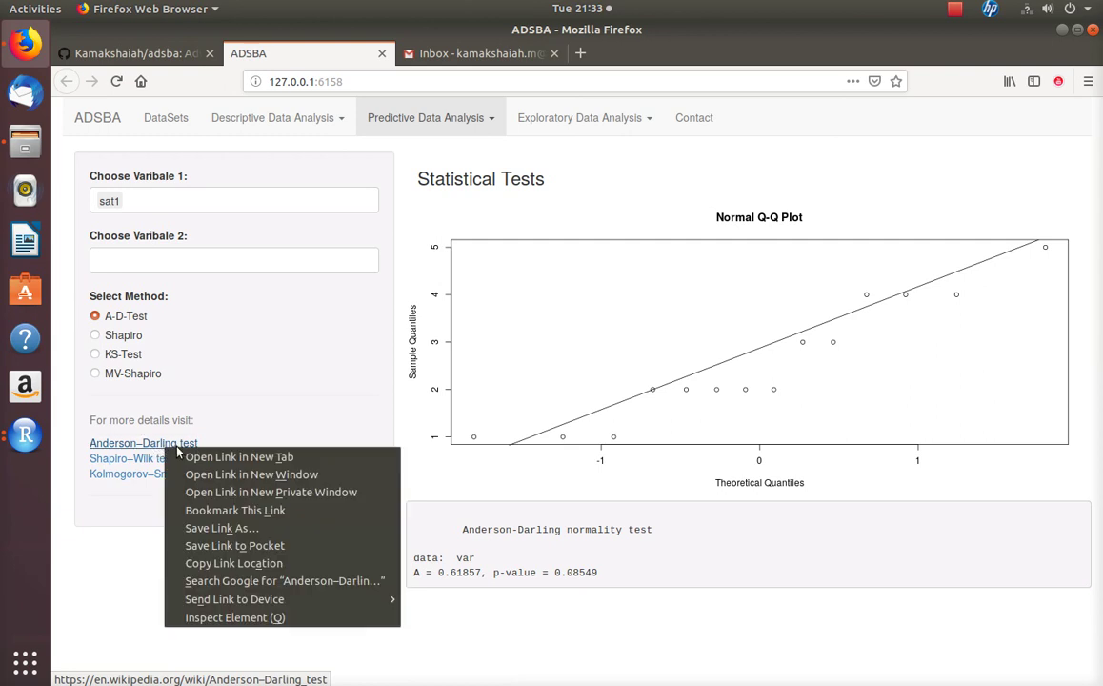
click(256, 361)
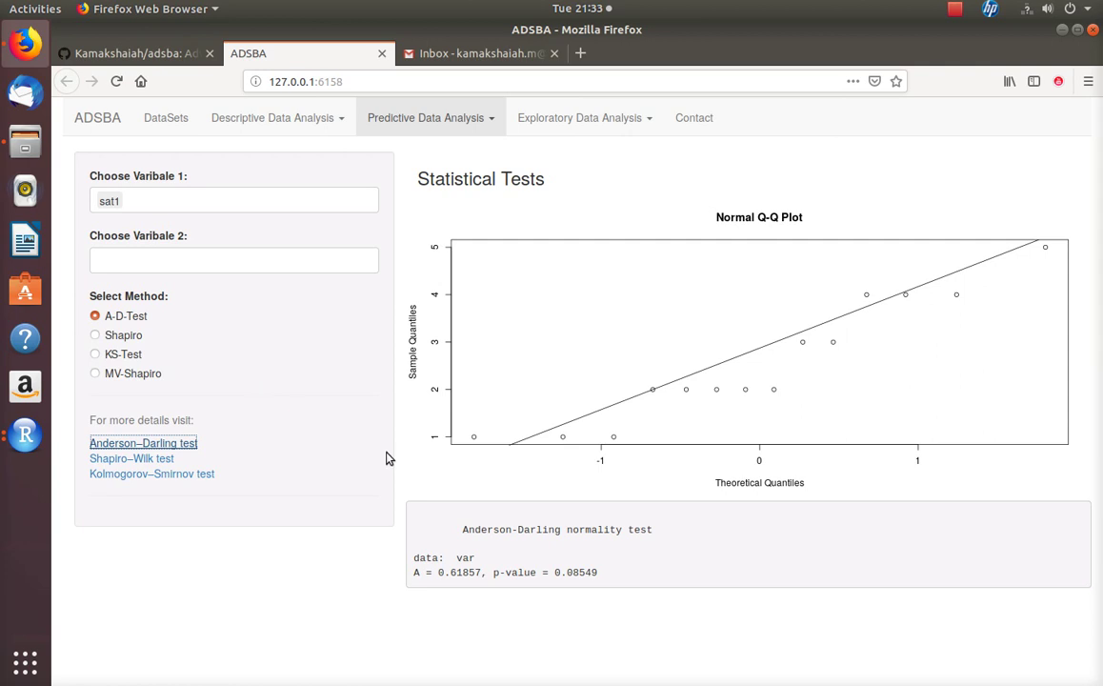
drag(414, 573, 481, 572)
drag(554, 573, 615, 574)
click(584, 576)
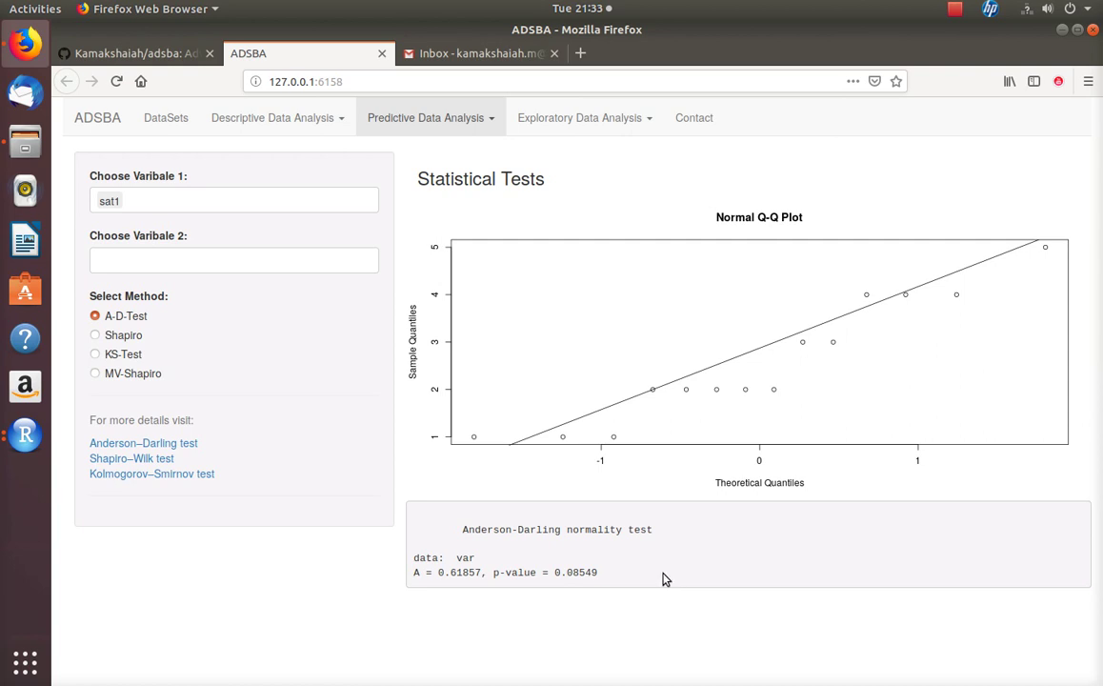
drag(556, 572, 606, 573)
click(955, 9)
click(953, 76)
click(151, 200)
click(76, 202)
drag(556, 573, 596, 574)
- Run the Shapiro test on sat1 and check its W statistic and p-value
click(94, 335)
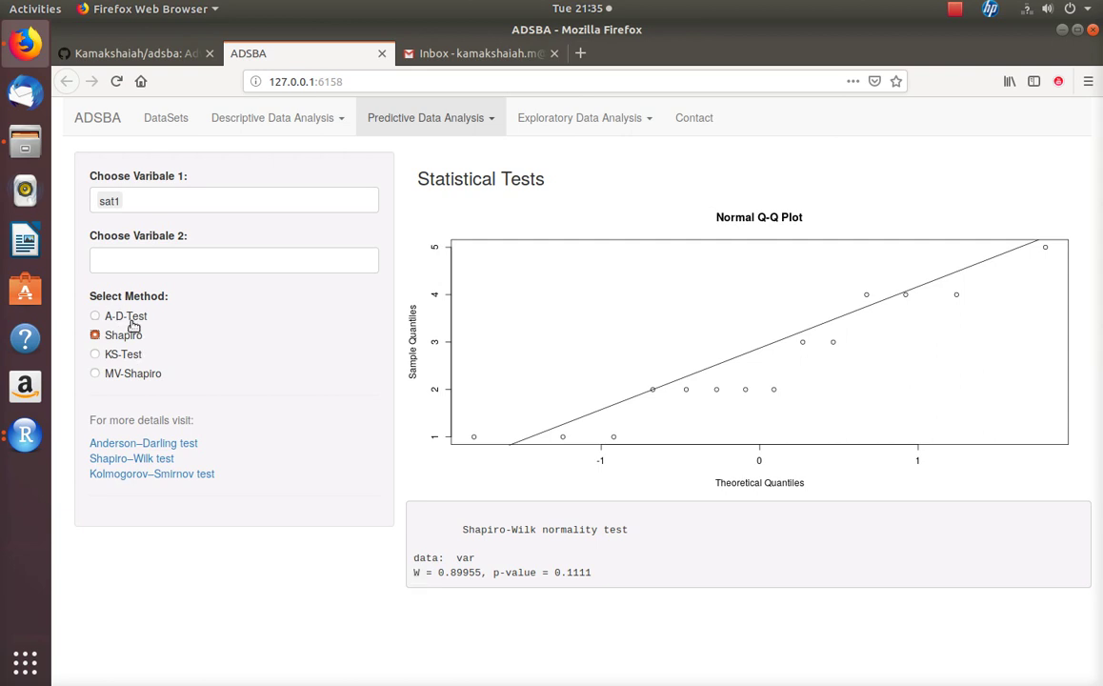
drag(414, 573, 489, 573)
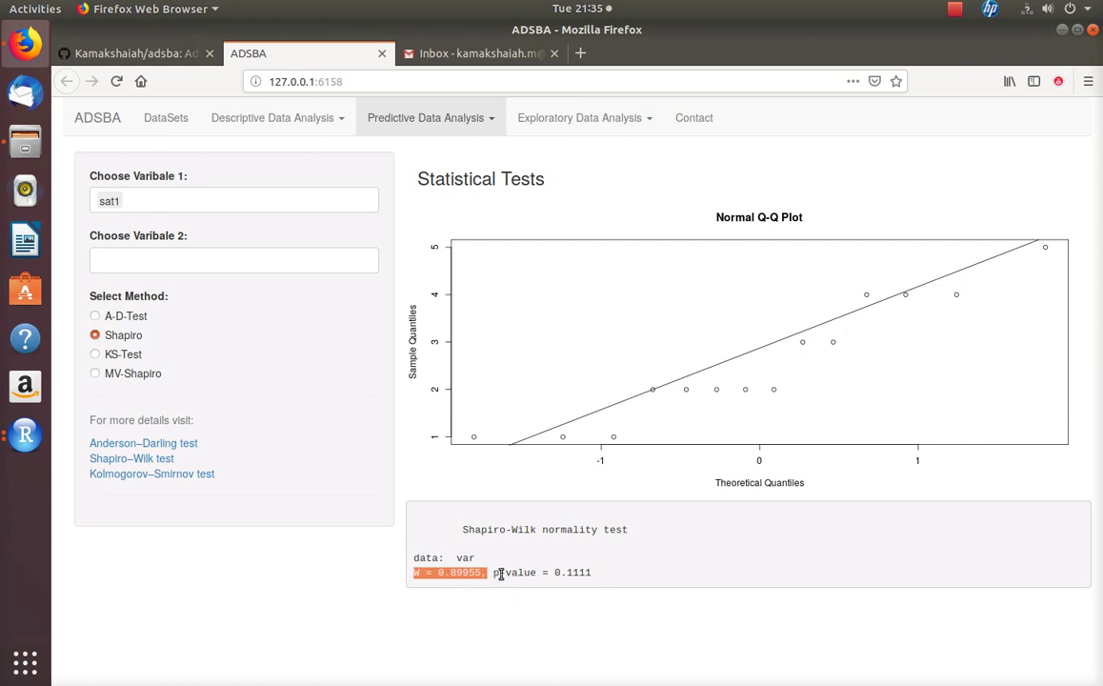
drag(557, 572, 592, 573)
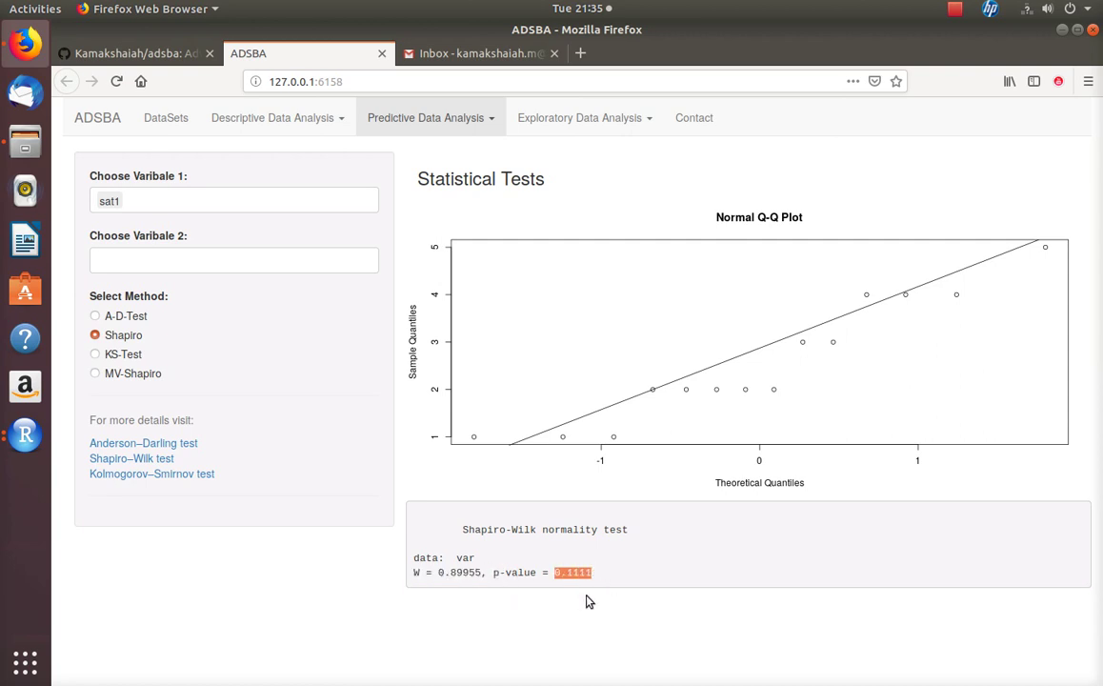
click(588, 575)
drag(555, 573, 592, 573)
drag(495, 572, 414, 572)
drag(538, 570, 537, 569)
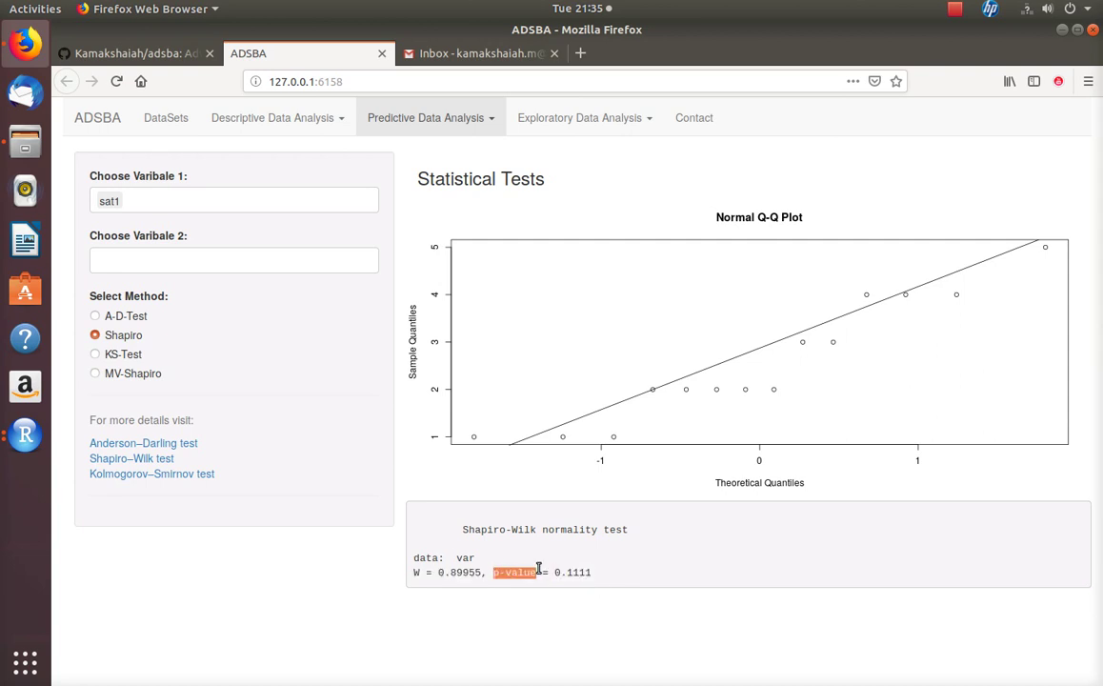
click(135, 201)
drag(136, 201, 81, 197)
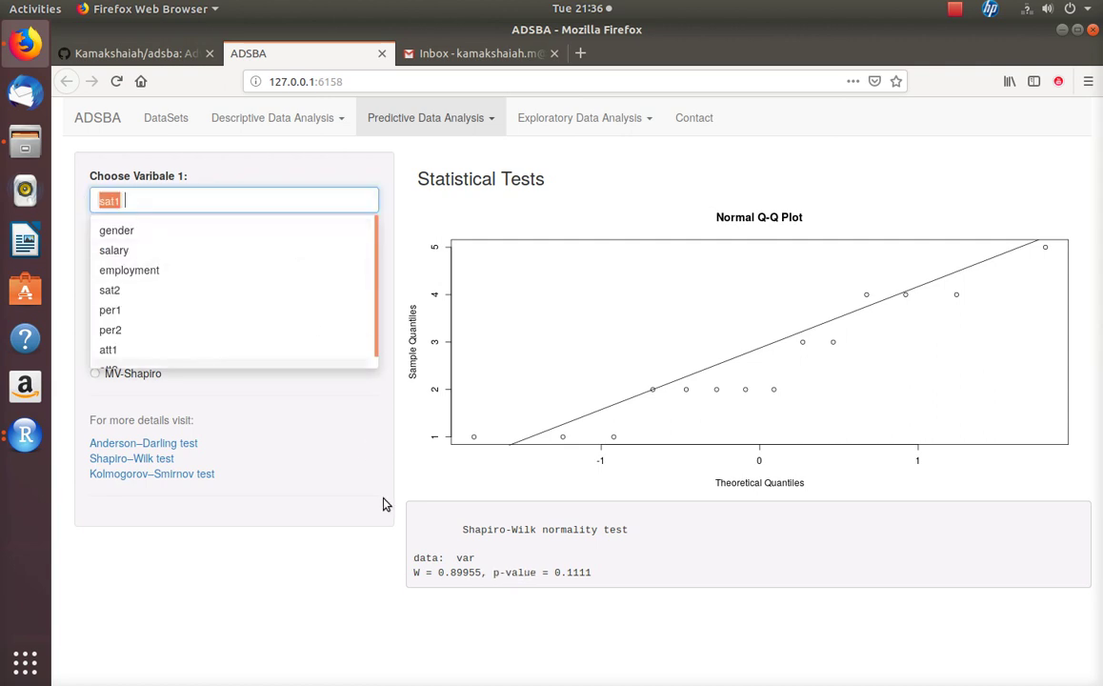
click(376, 468)
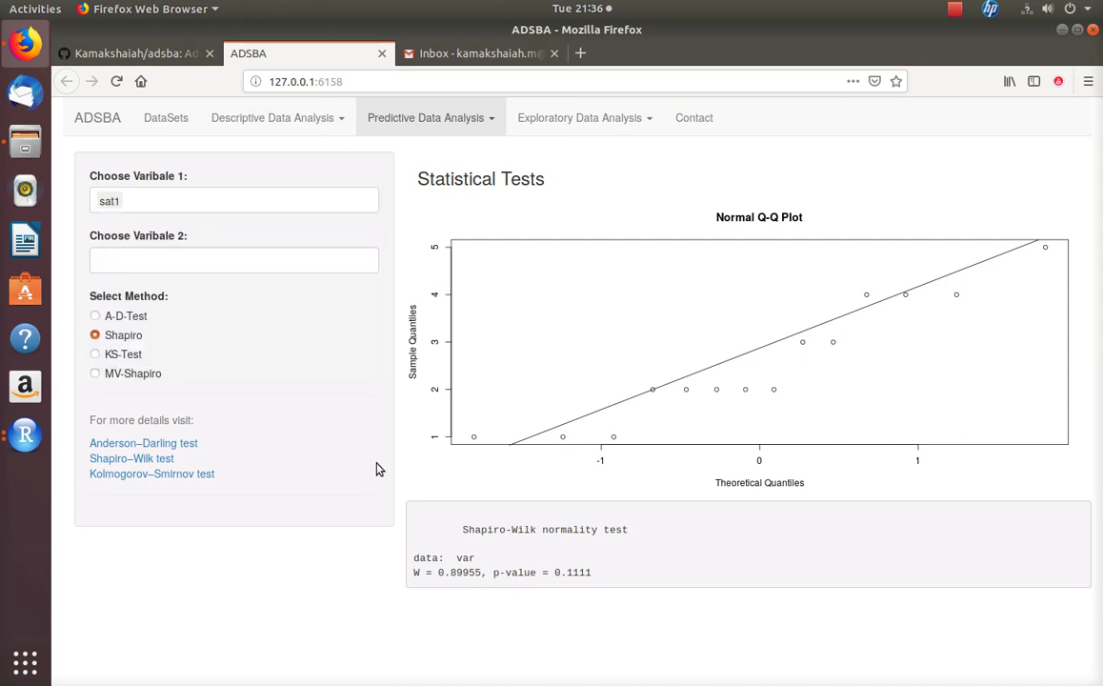
click(135, 199)
drag(135, 199, 64, 199)
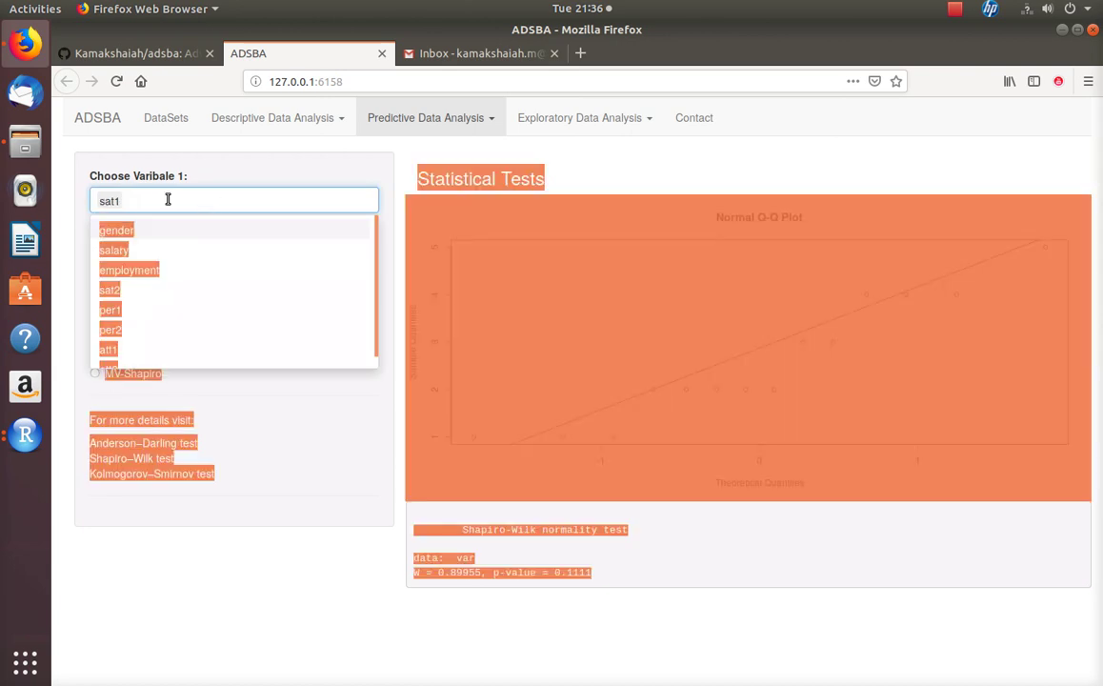
click(384, 514)
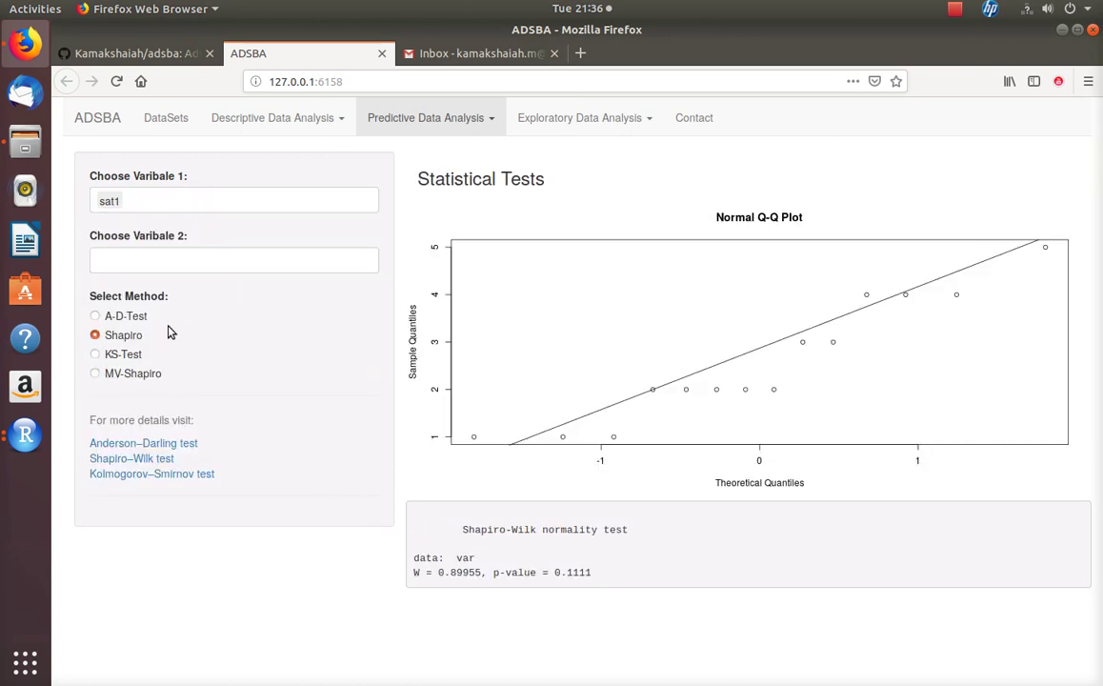
- Run the KS-Test on sat1 with sat2 as variable 2, and check its D statistic and p-value
click(95, 353)
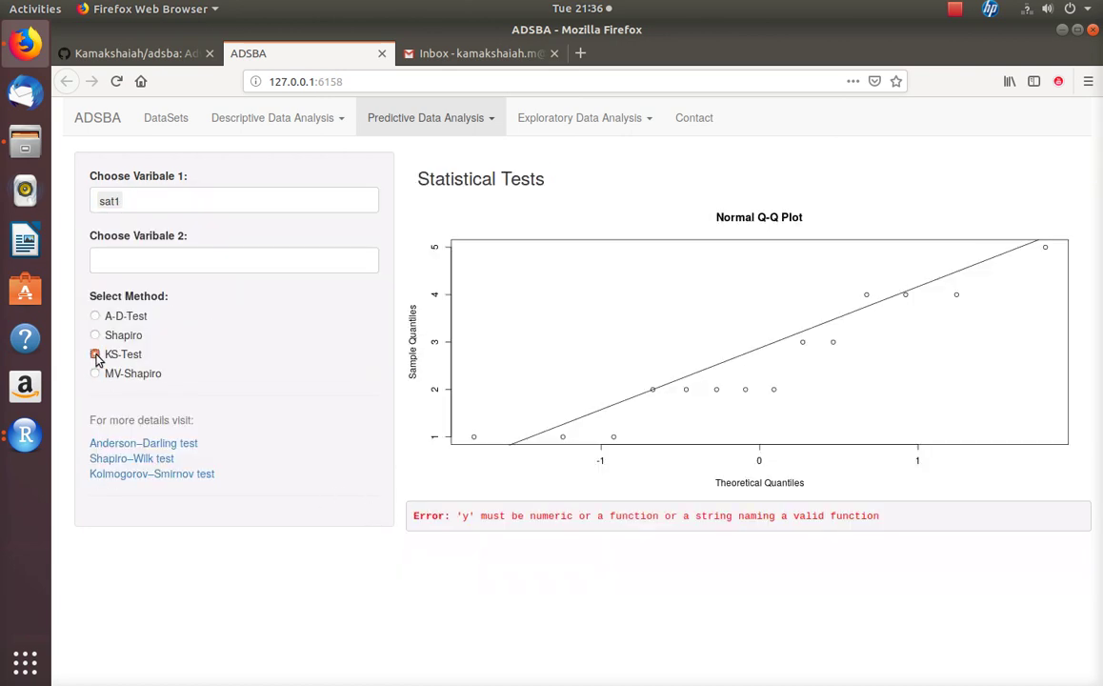
click(119, 257)
click(118, 371)
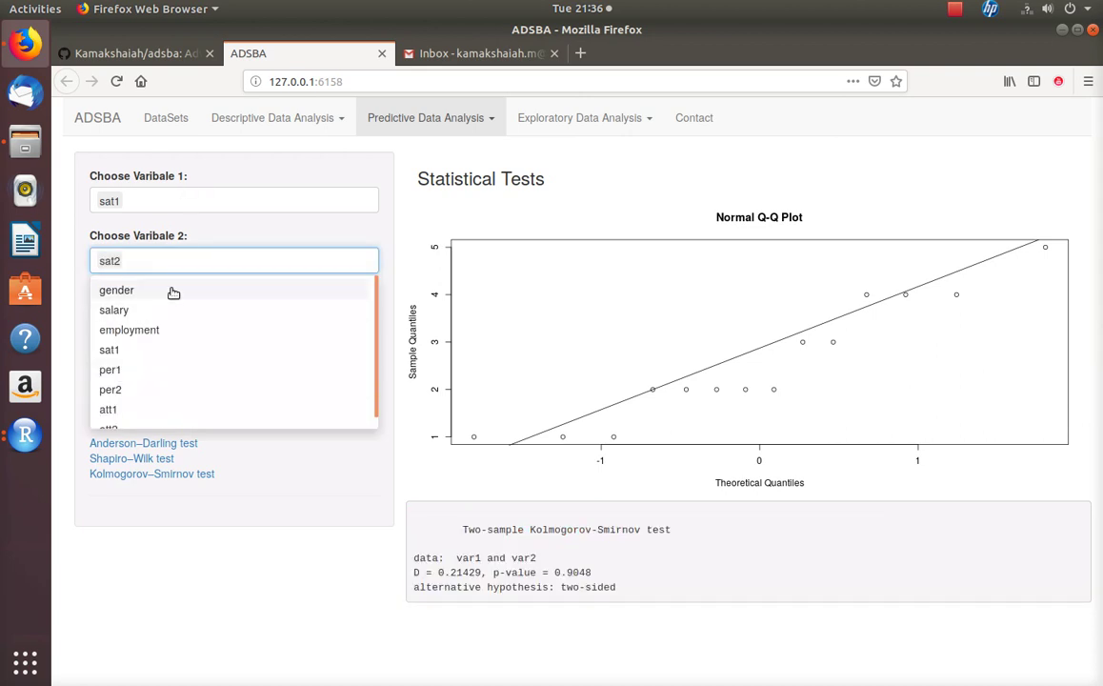
click(290, 527)
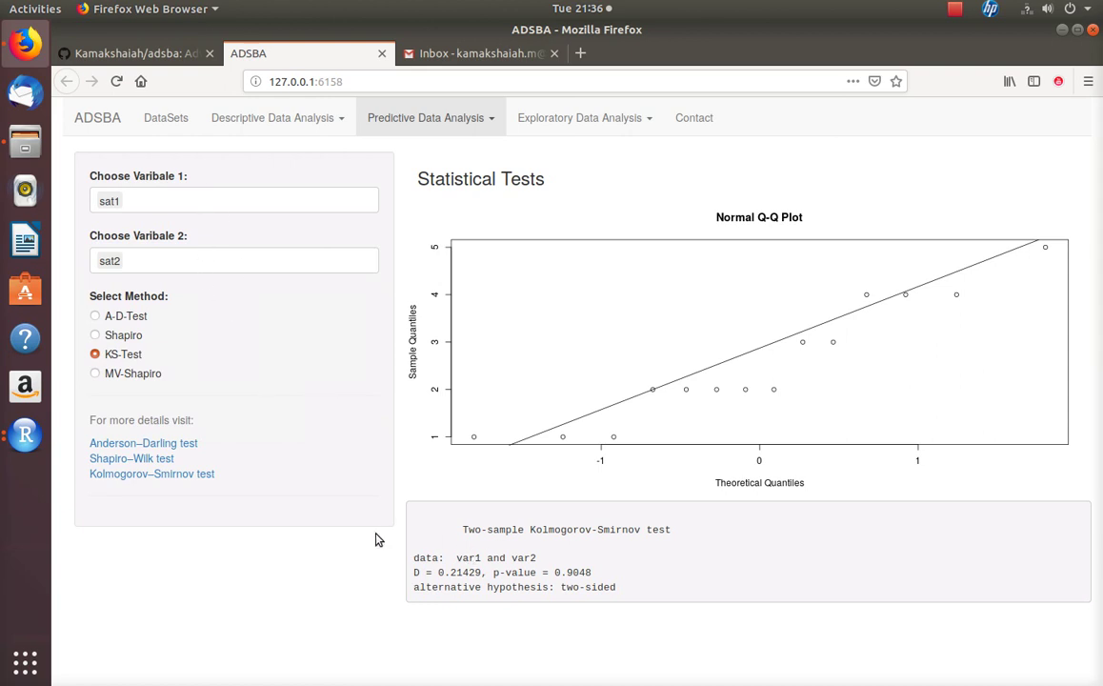
drag(414, 572, 481, 572)
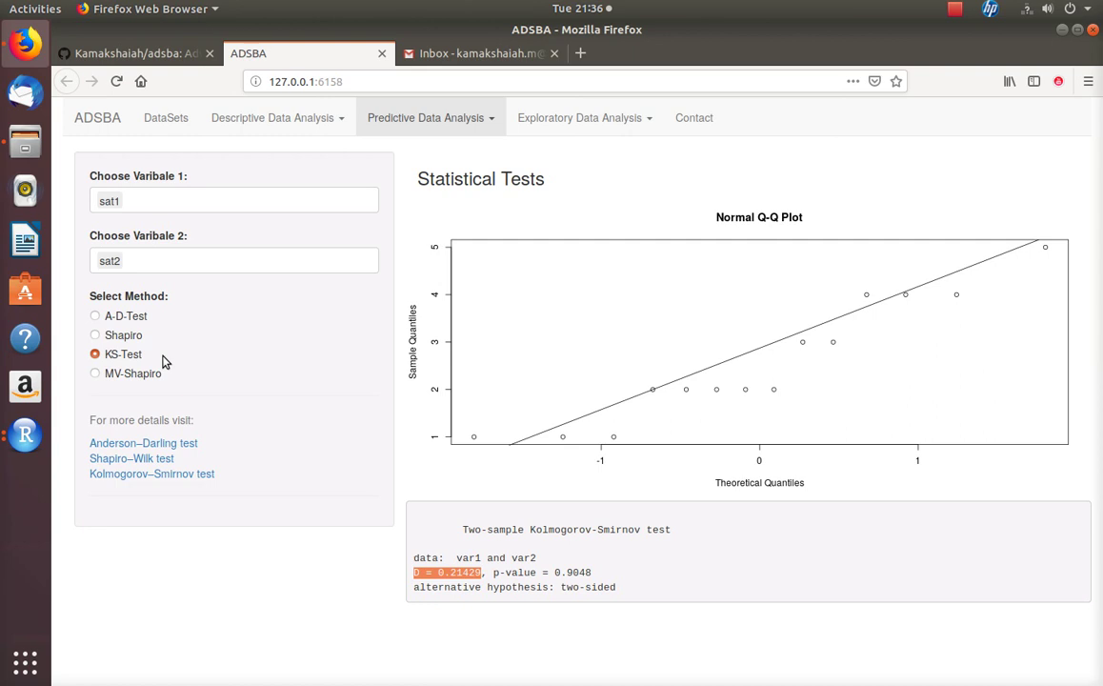
drag(551, 572, 624, 580)
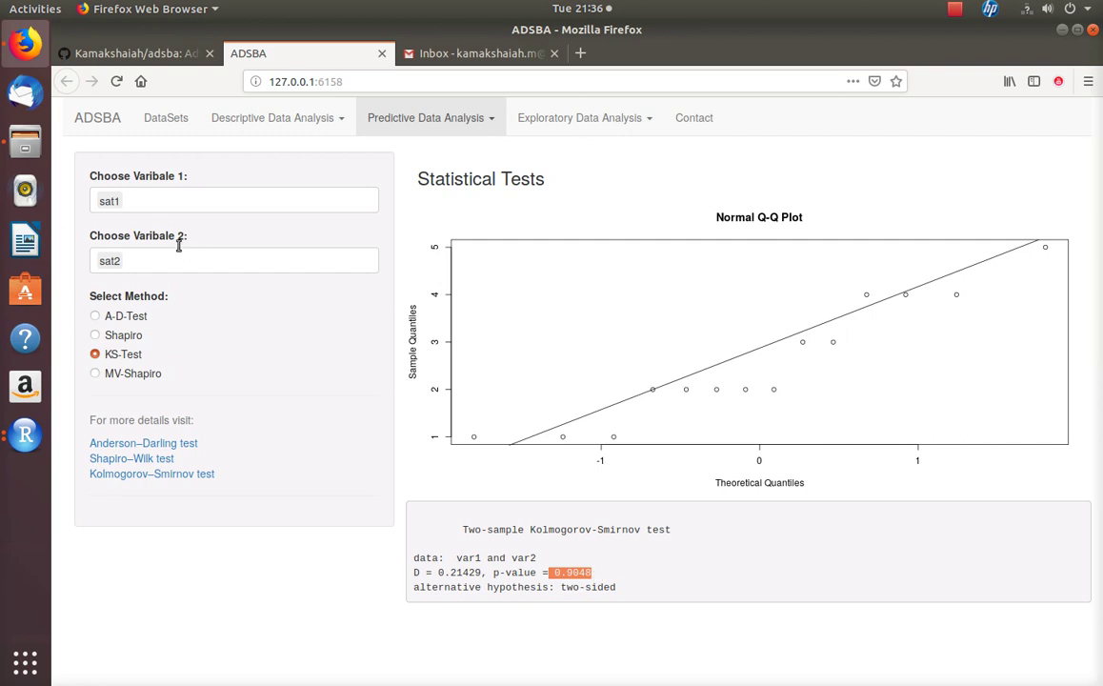
double_click(569, 573)
click(600, 585)
- Run the MV-Shapiro test with per1, att1 and sat1 added to variable 2, and check its p-value
click(95, 374)
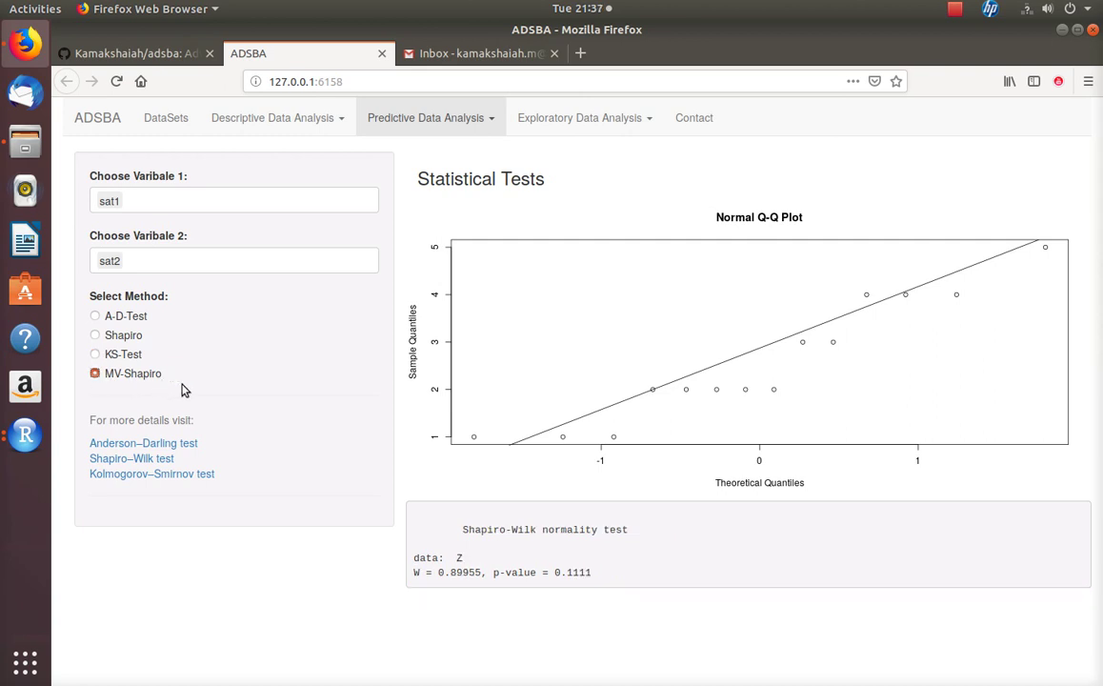
click(156, 262)
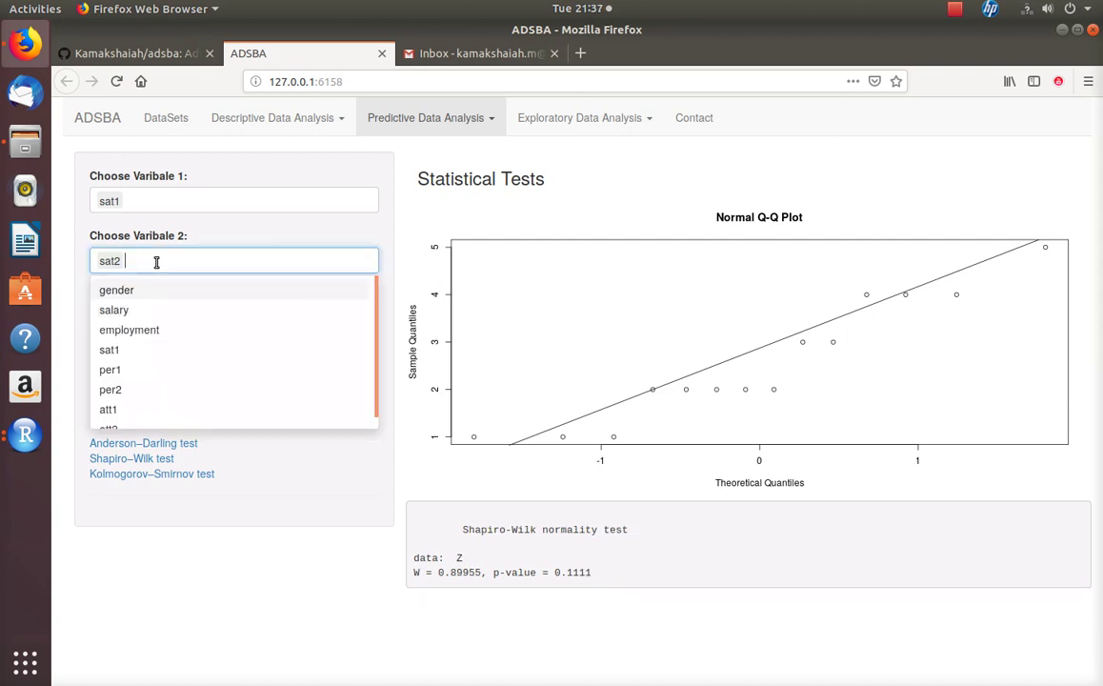
click(128, 372)
click(128, 388)
click(111, 352)
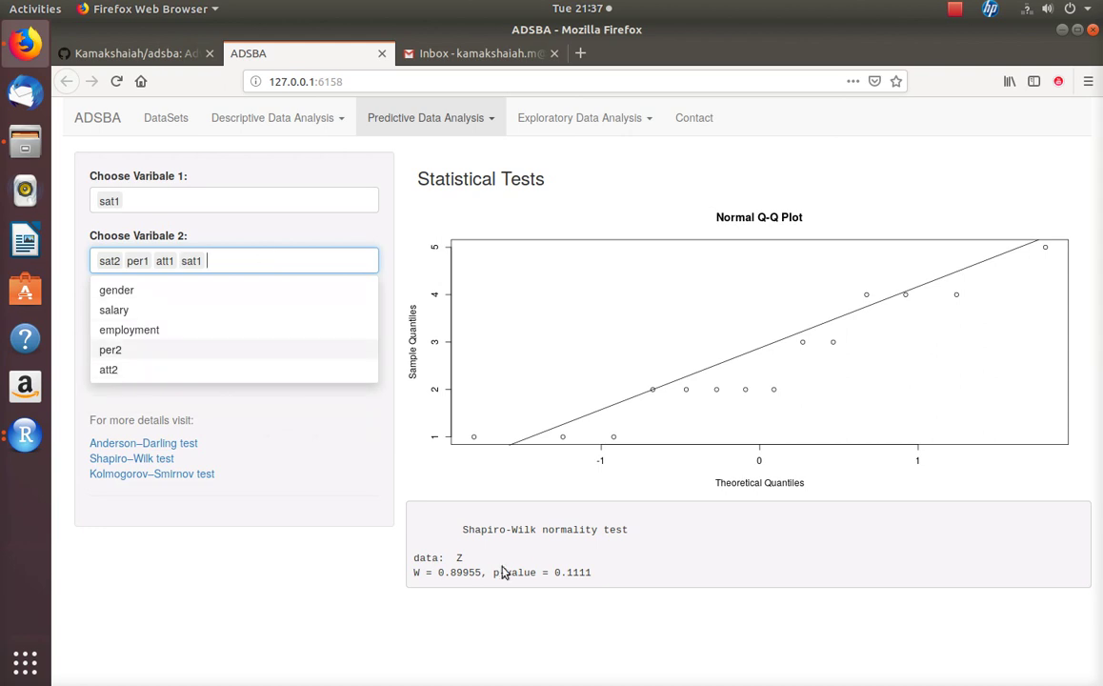
drag(415, 572, 596, 579)
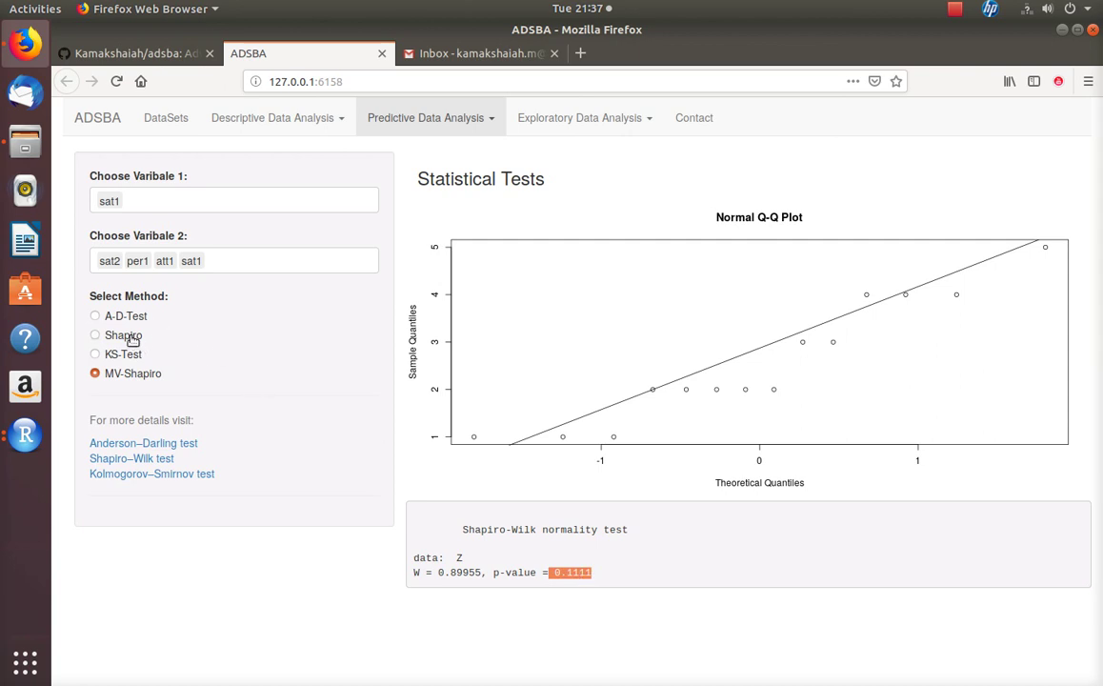
- Switch the test method back to Shapiro and compare its p-value for the chosen variables
click(94, 335)
drag(550, 573, 586, 589)
click(590, 575)
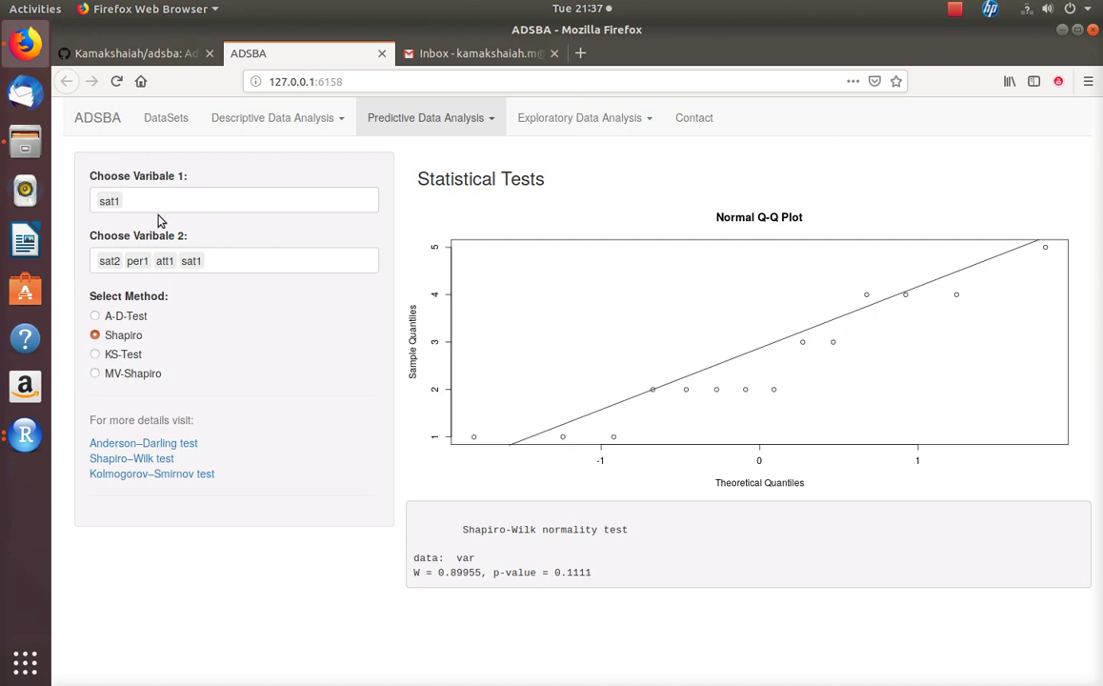
drag(554, 573, 602, 580)
drag(236, 264, 85, 255)
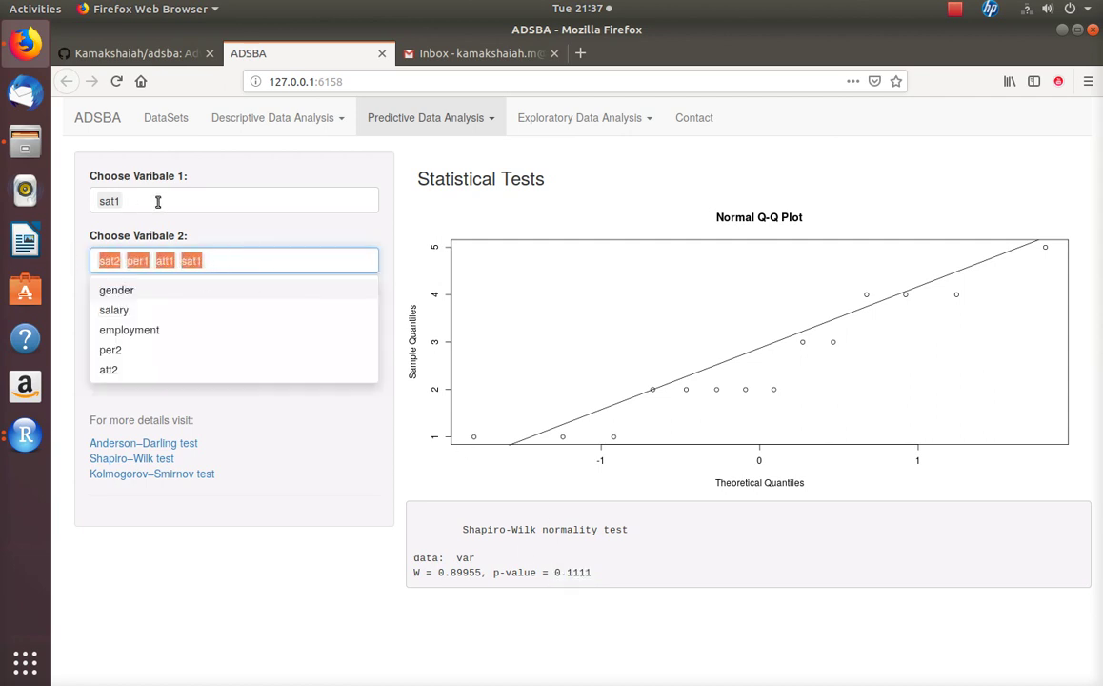
drag(157, 199, 101, 199)
click(331, 435)
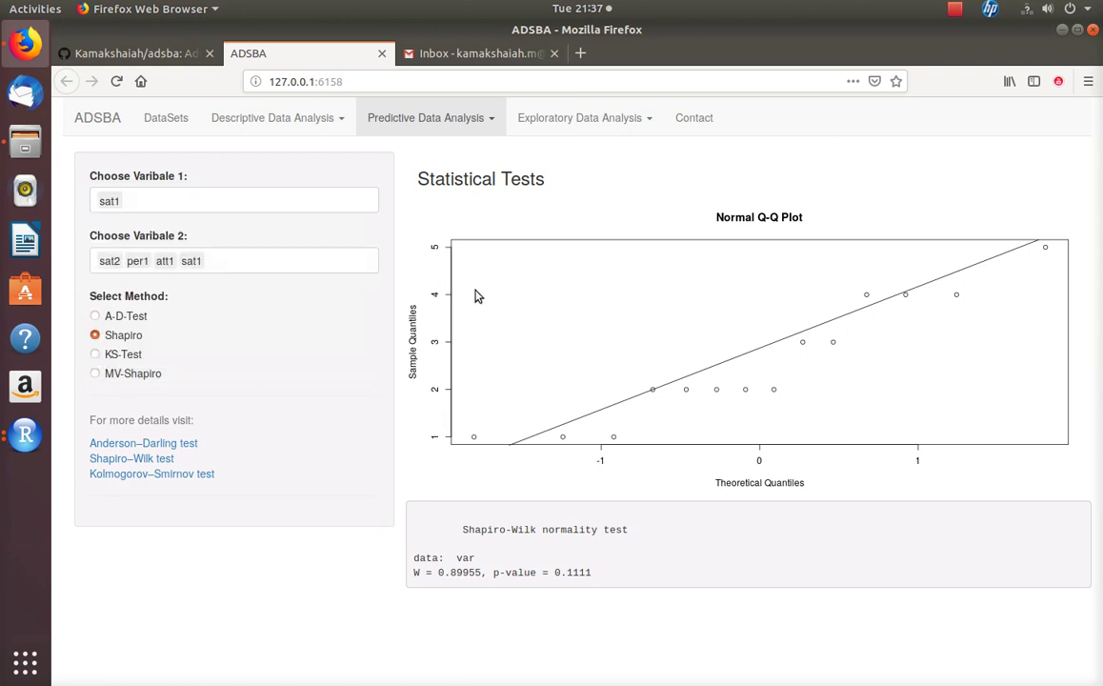
- Open the Correlation analysis and run the KarlPearson method with sat1 as the first variable and sat2 as the second
click(431, 112)
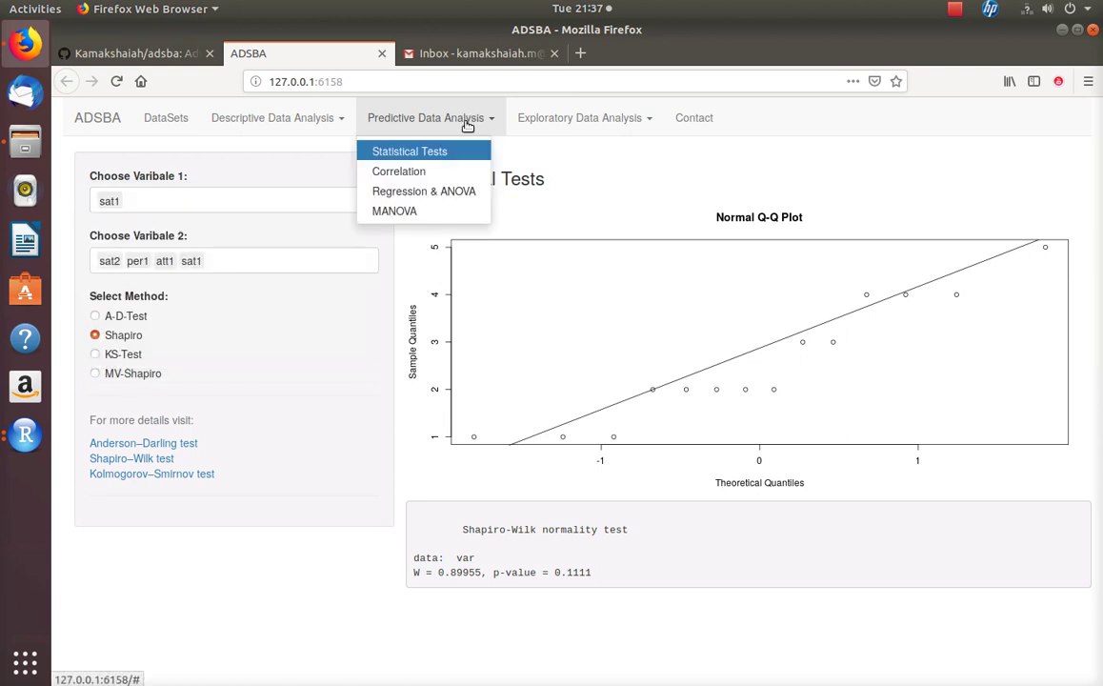
click(400, 172)
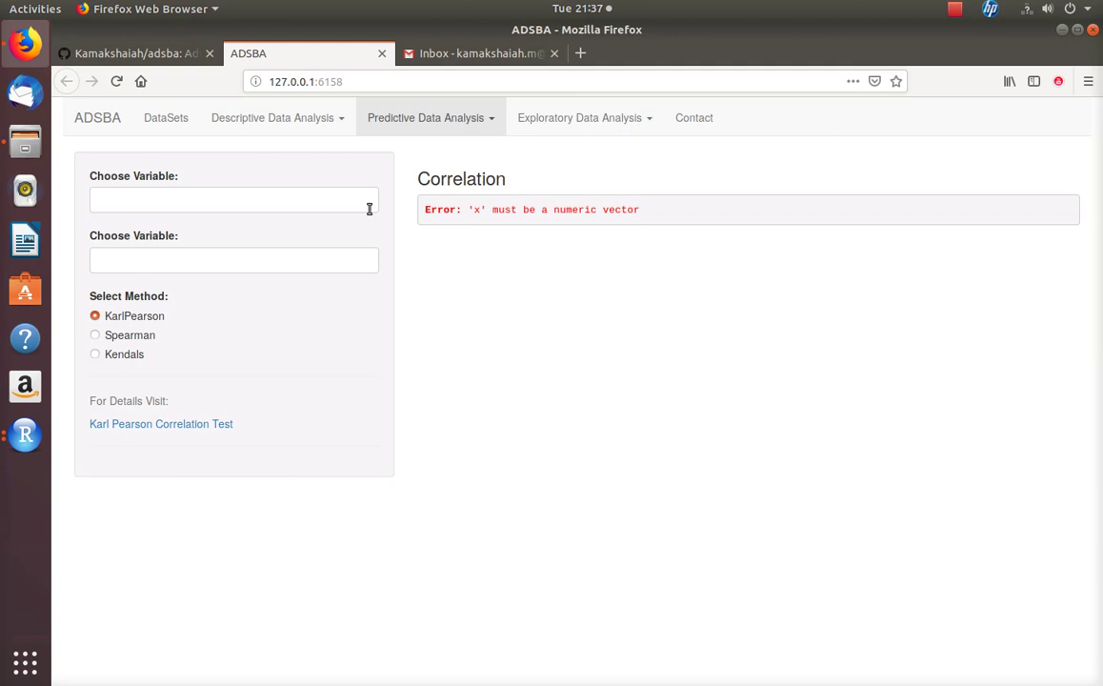
click(336, 201)
click(420, 270)
click(148, 198)
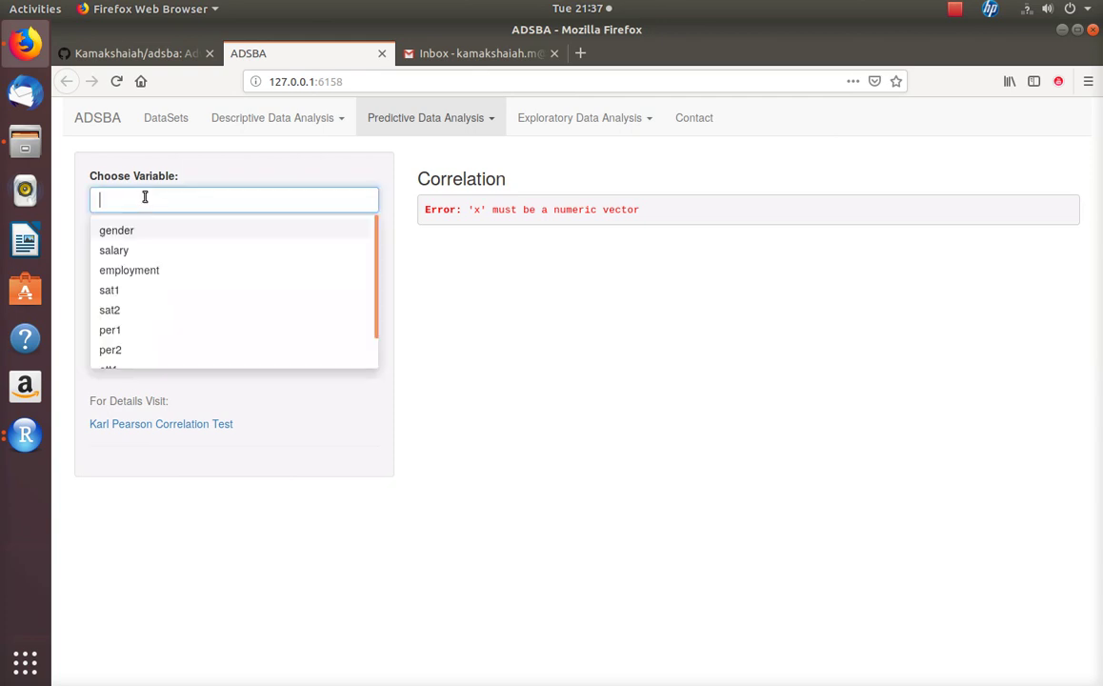
click(115, 292)
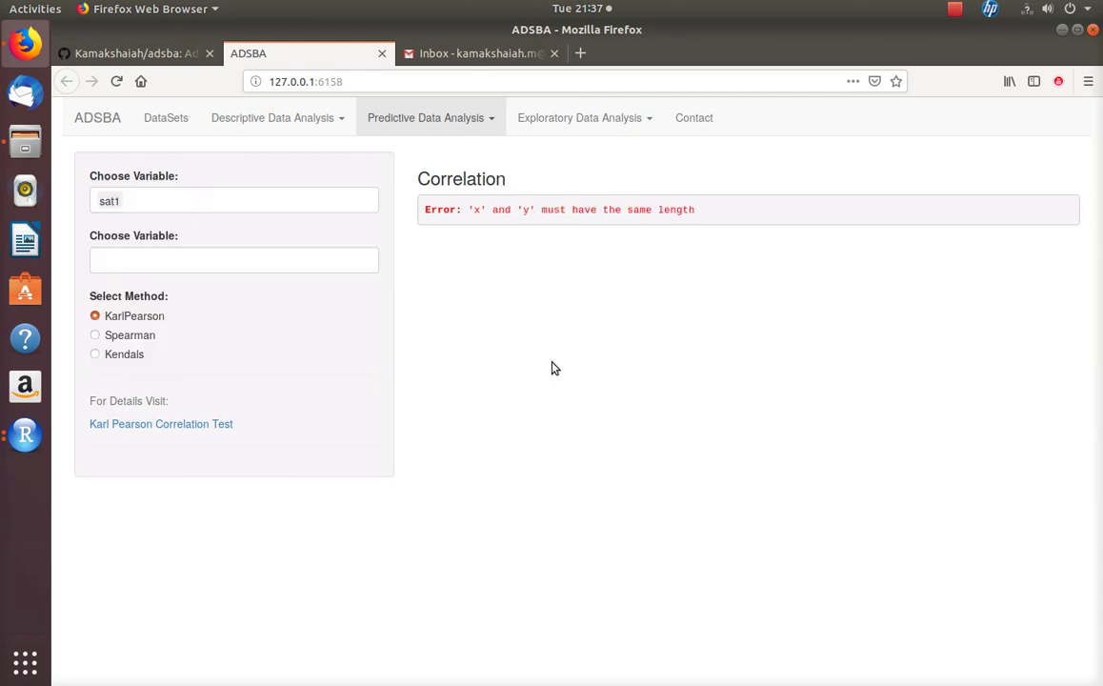
click(185, 260)
click(111, 371)
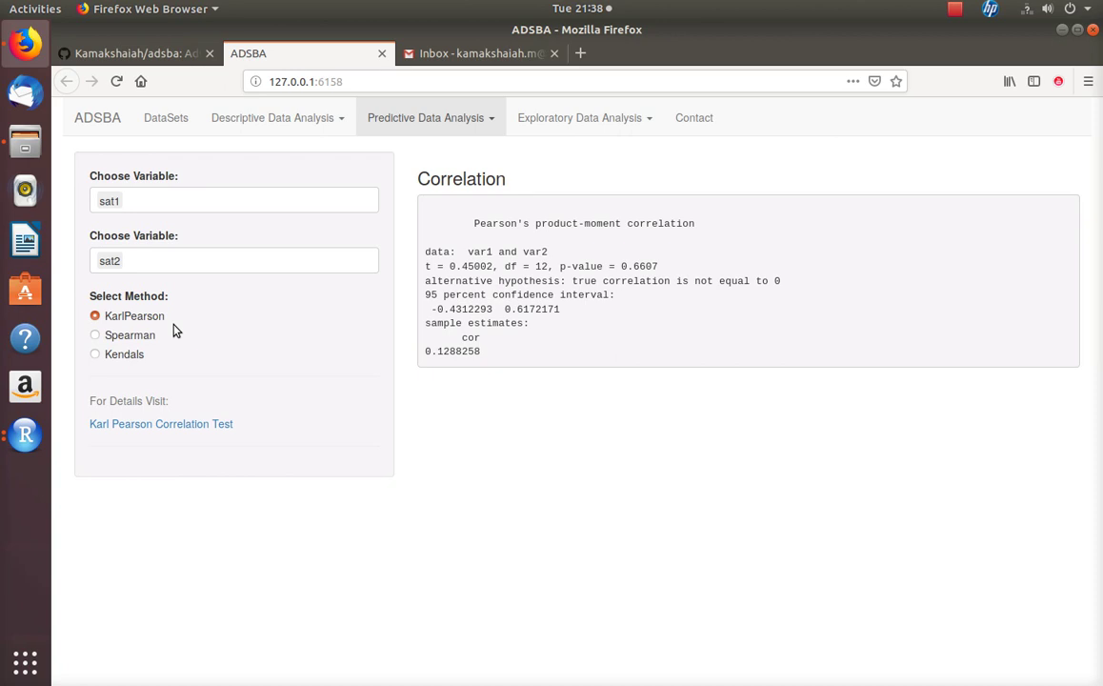
- Examine the Pearson output's correlation estimate, confidence interval, t statistic, degrees of freedom and p-value
drag(427, 350, 488, 352)
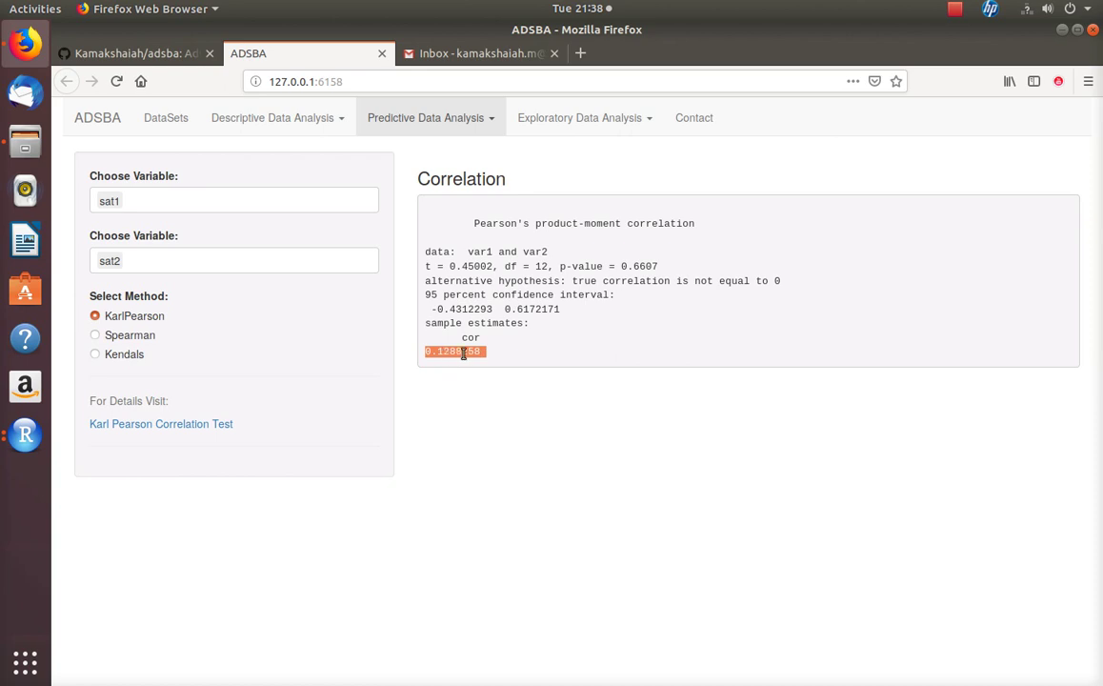
drag(430, 308, 562, 314)
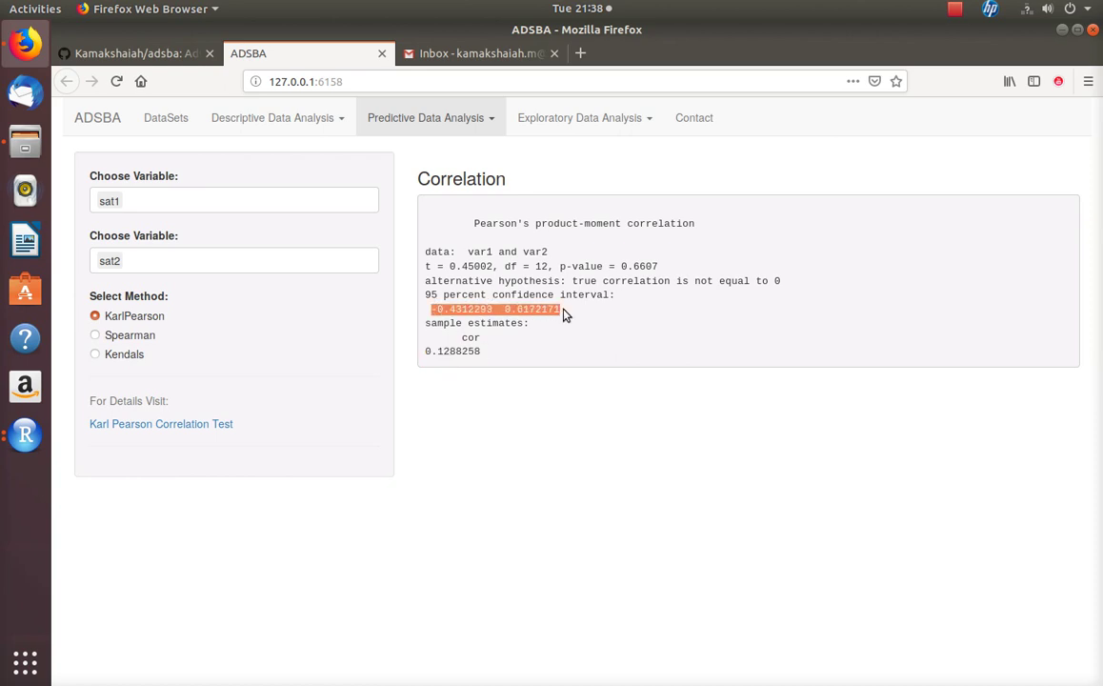
drag(426, 351, 522, 356)
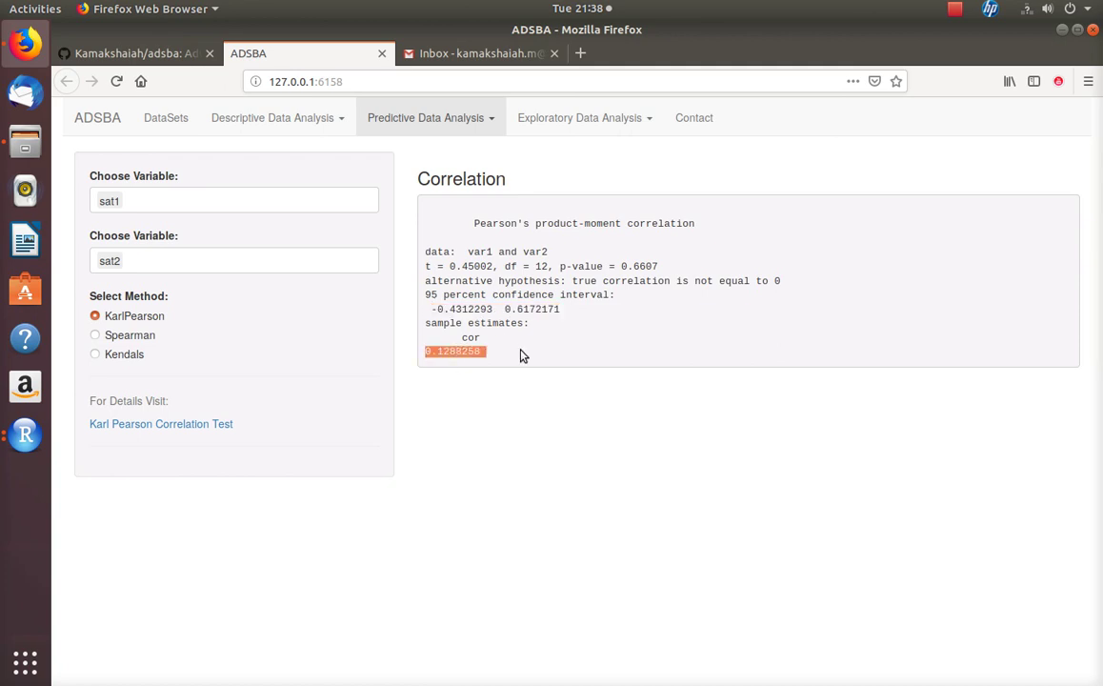
drag(426, 267, 671, 270)
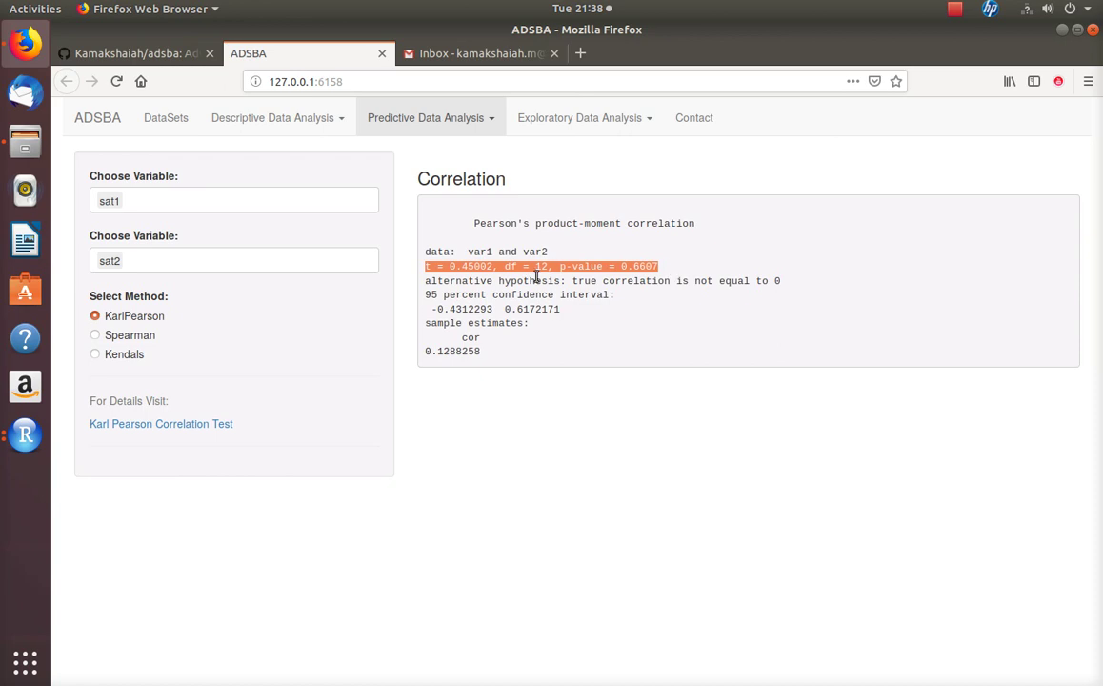
drag(619, 268, 683, 274)
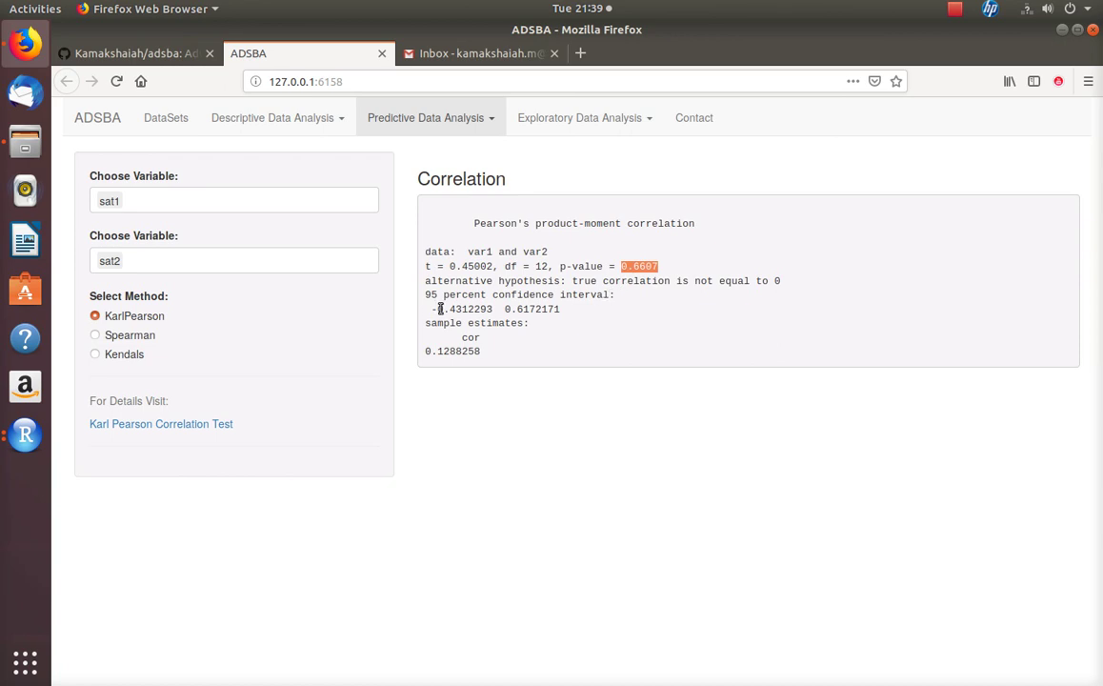
drag(425, 351, 485, 352)
drag(560, 267, 659, 267)
drag(425, 351, 483, 350)
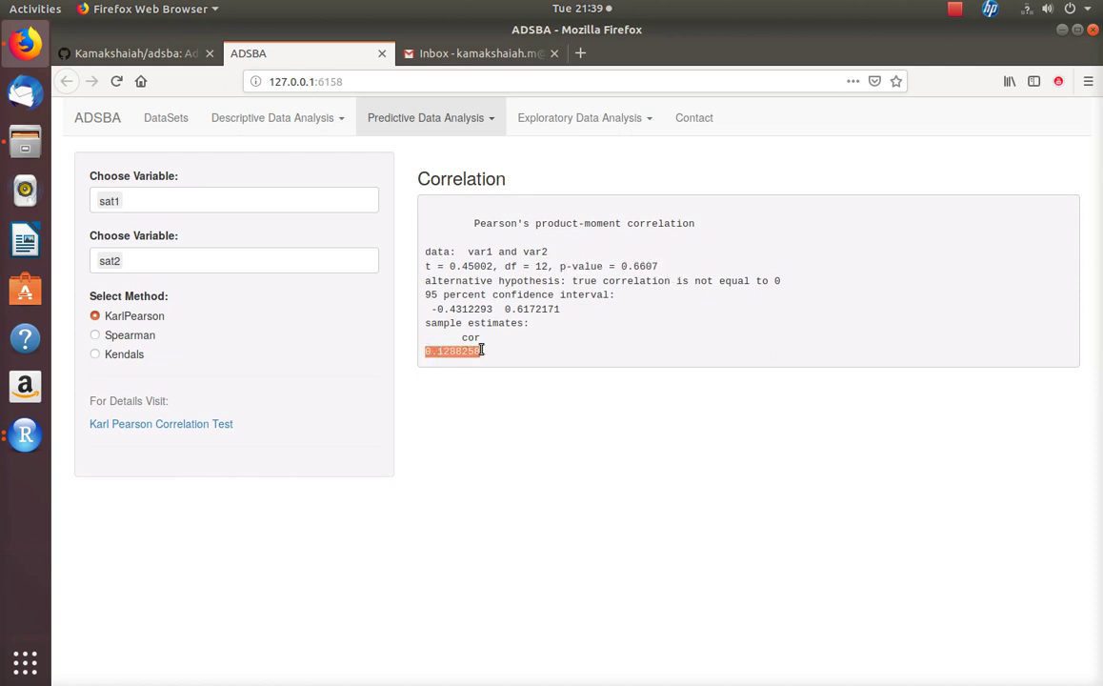
- Run the Spearman correlation on sat1 and sat2 and compare its rho estimate with the KarlPearson coefficient
click(95, 336)
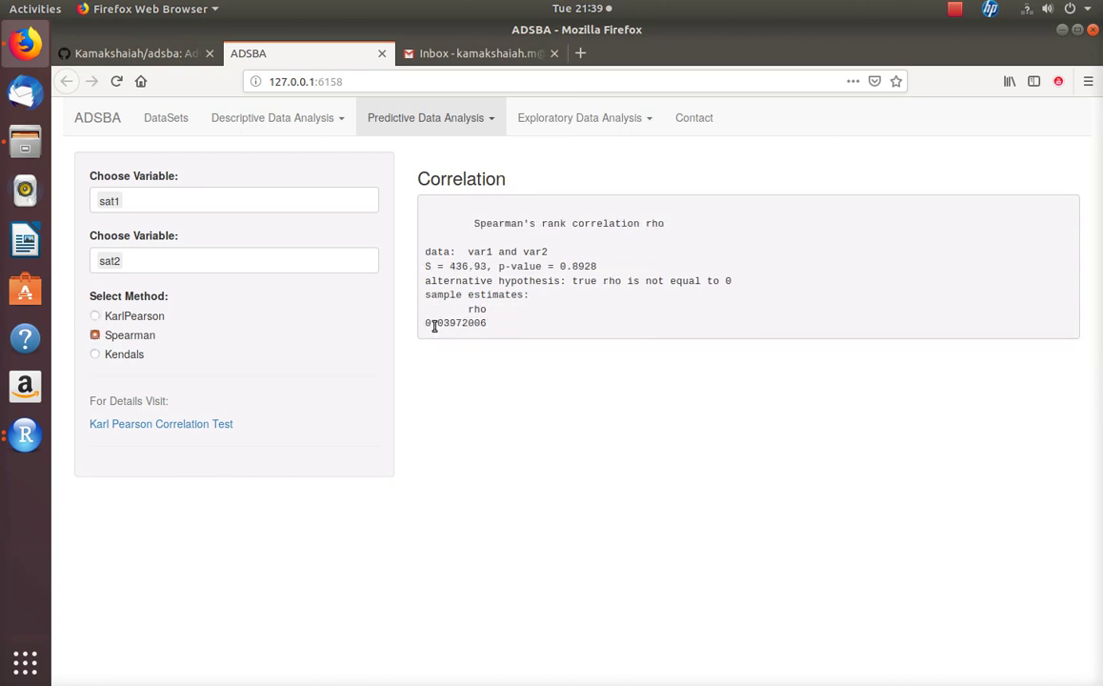
drag(424, 326, 488, 325)
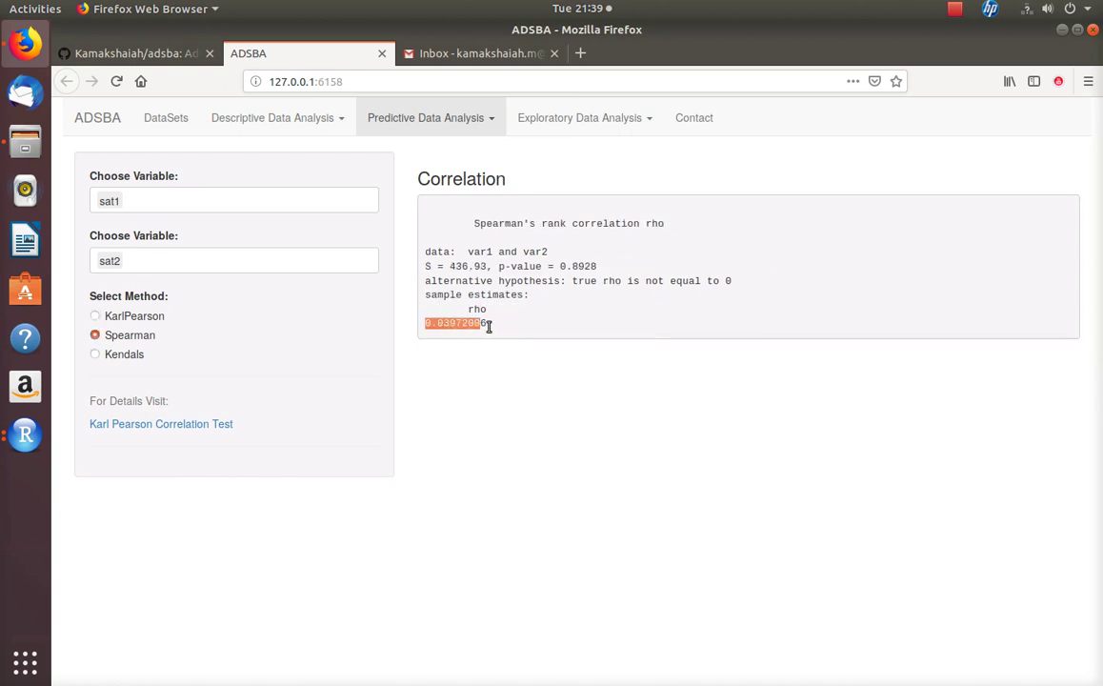
click(95, 316)
drag(424, 353, 489, 355)
click(96, 335)
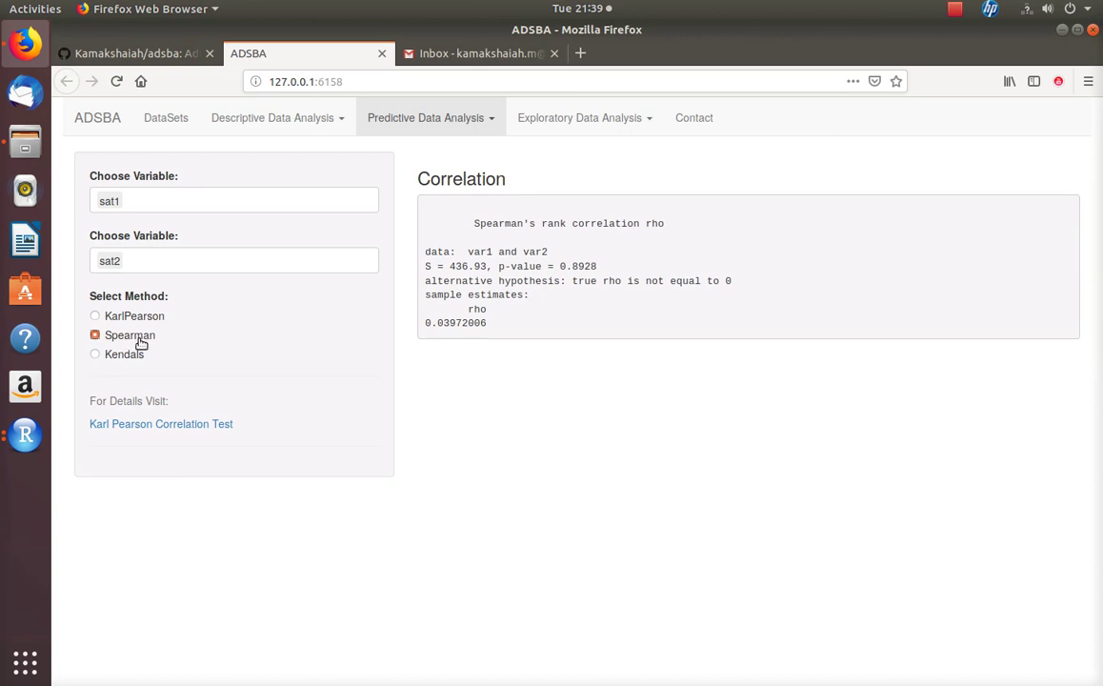
click(96, 317)
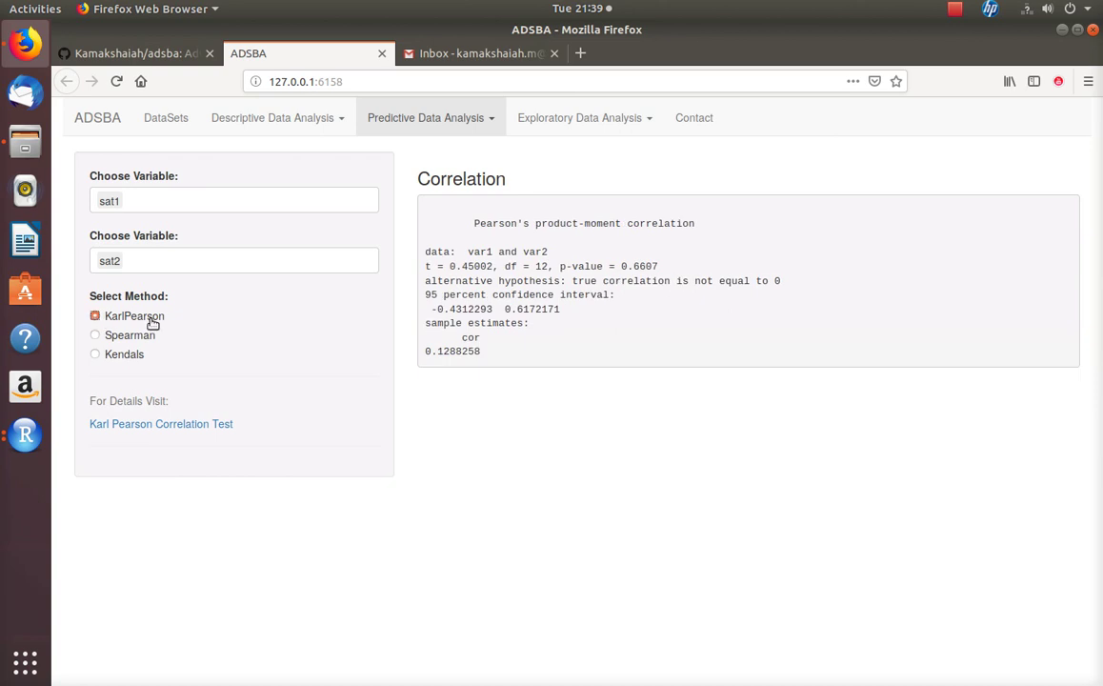
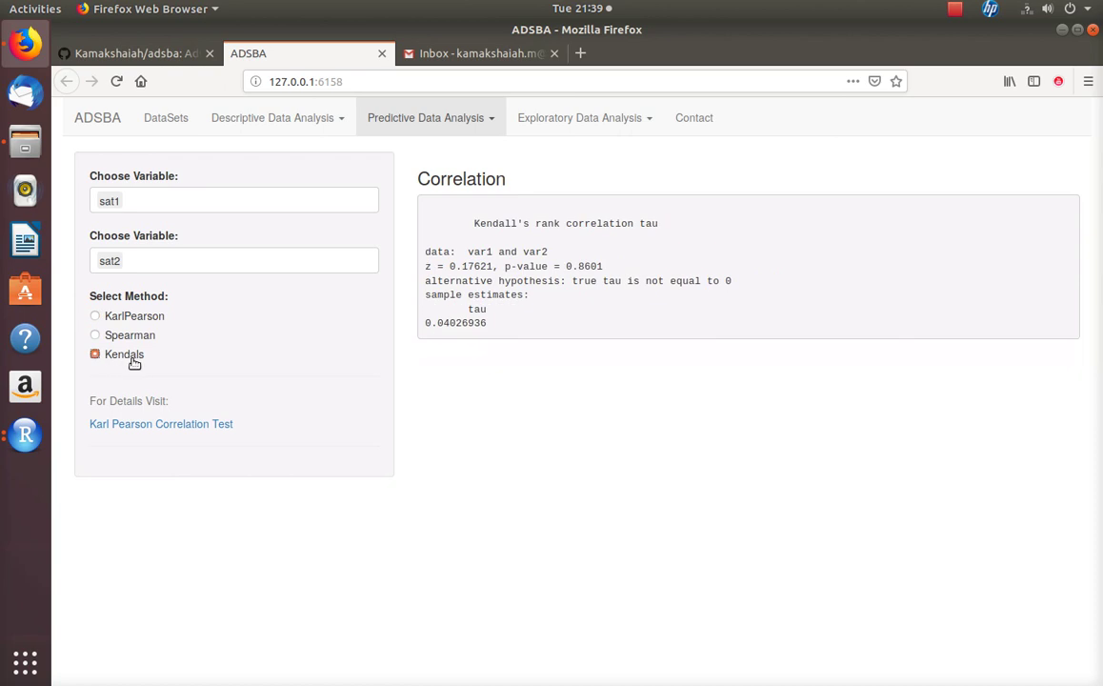
- Run the Kendals correlation on sat1 and sat2 and check its tau estimate
drag(463, 308, 485, 320)
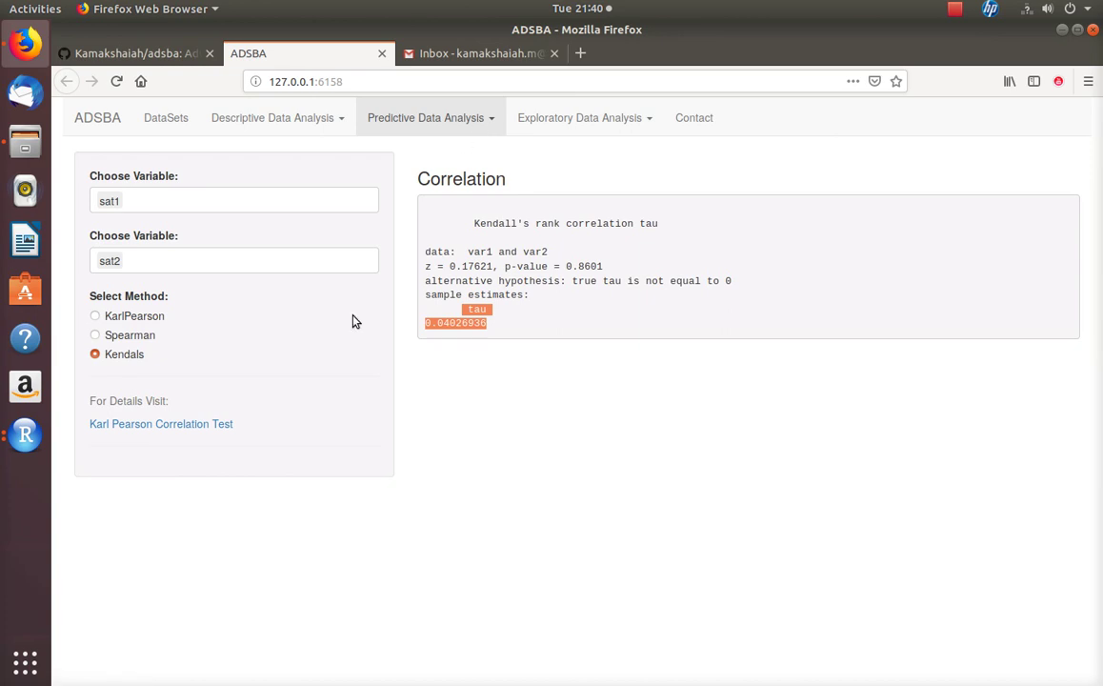
drag(418, 179, 506, 181)
- Open the Regression & ANOVA analysis and choose sat1 as the first variable and sat2 as the second
click(489, 117)
click(434, 190)
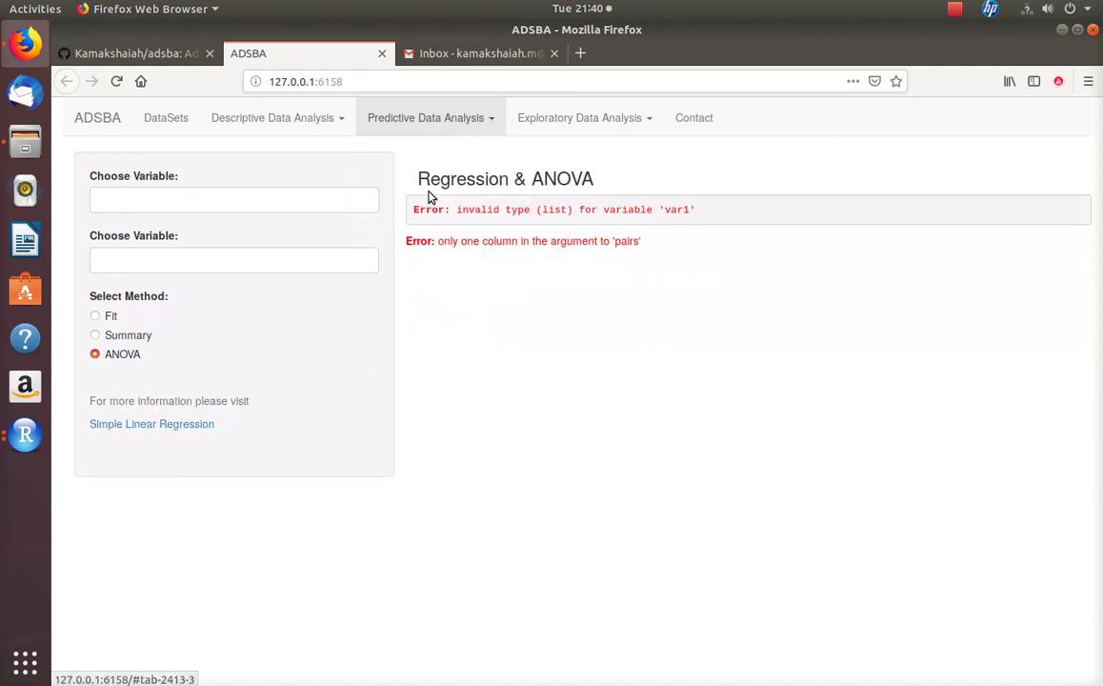
click(196, 202)
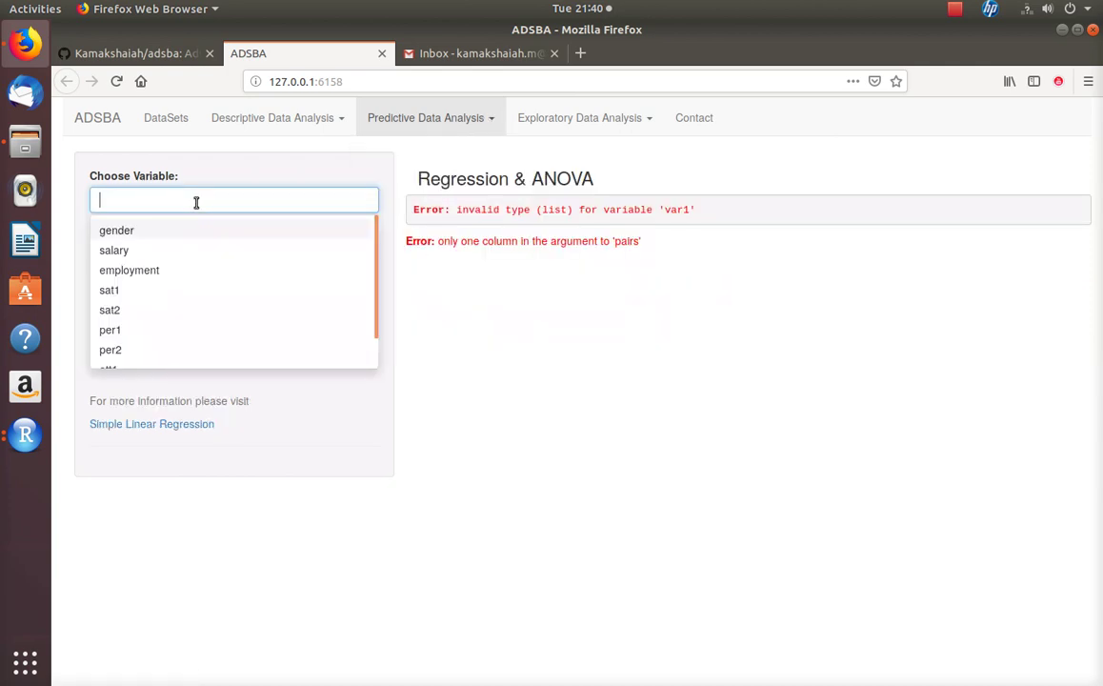
click(459, 277)
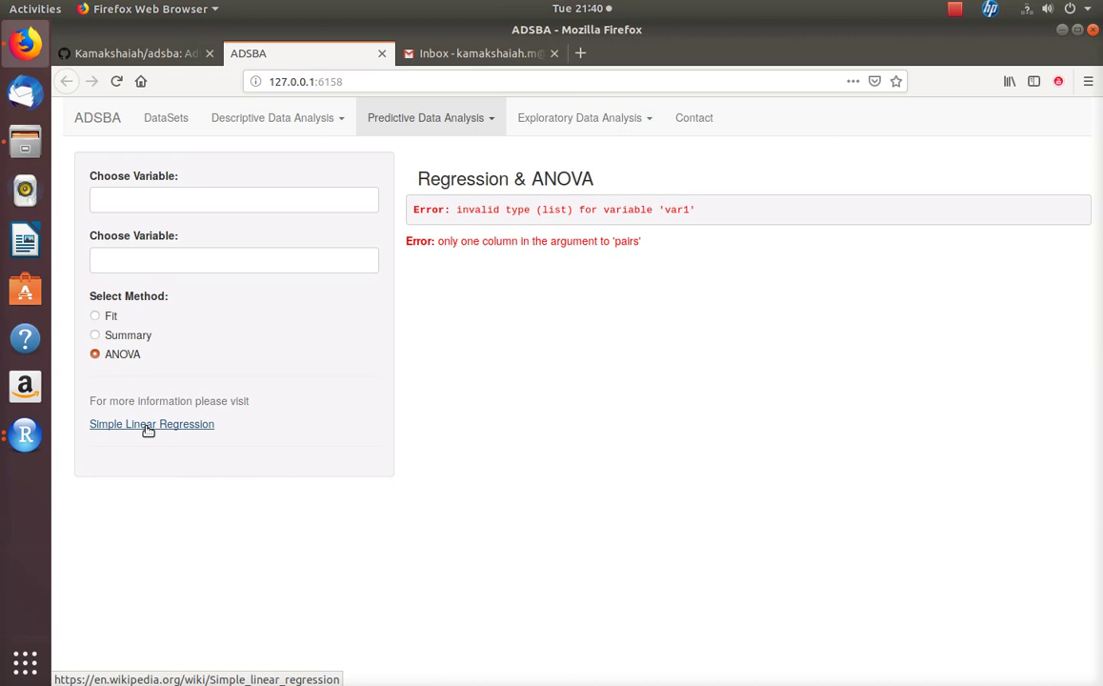
click(175, 202)
click(126, 292)
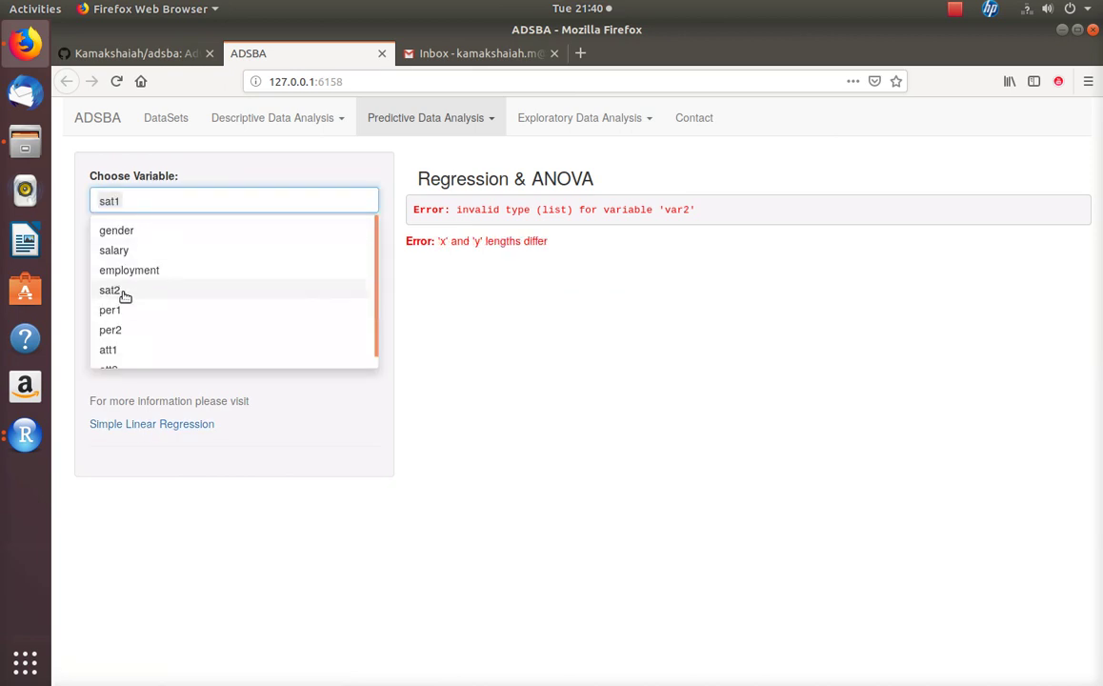
click(468, 458)
click(202, 267)
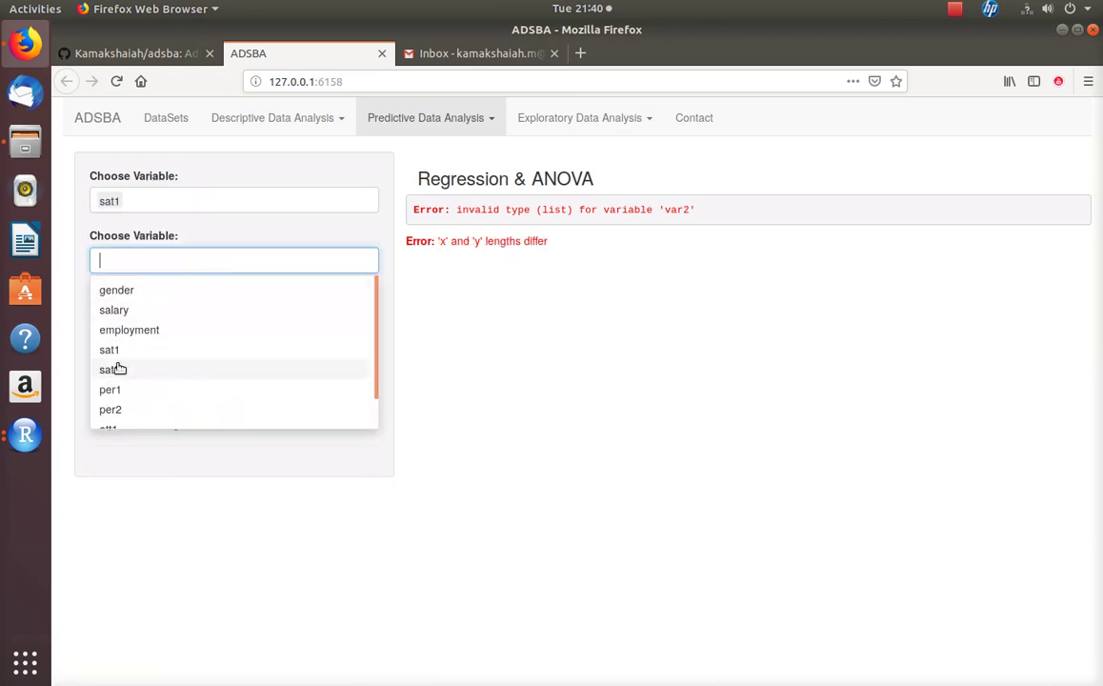
click(116, 368)
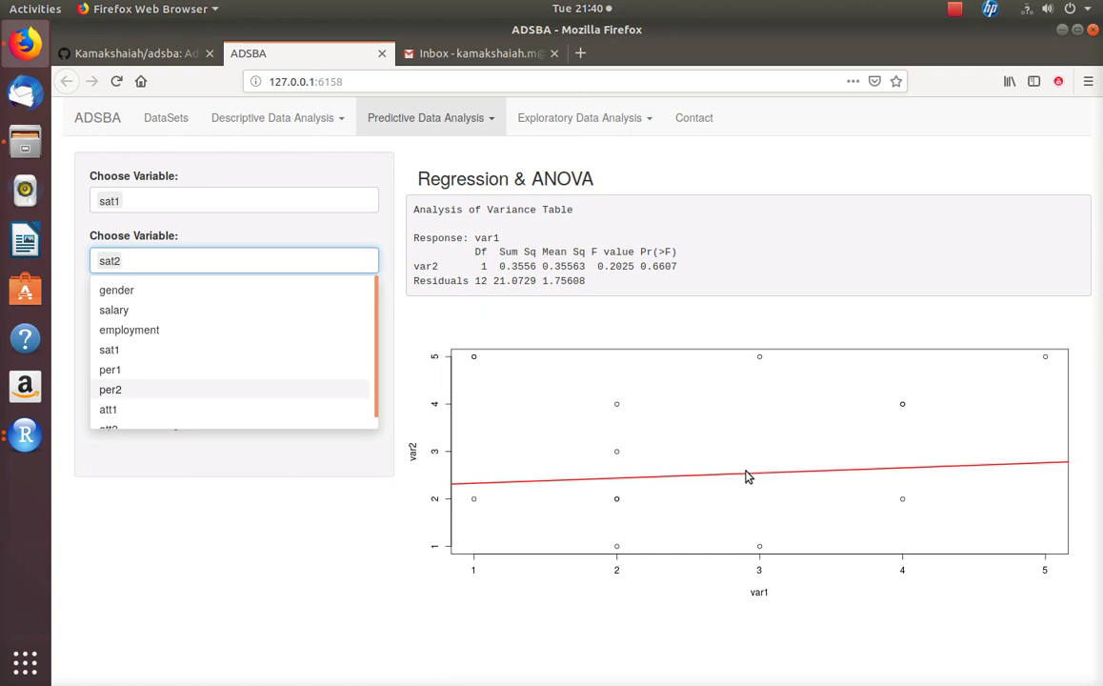
click(362, 482)
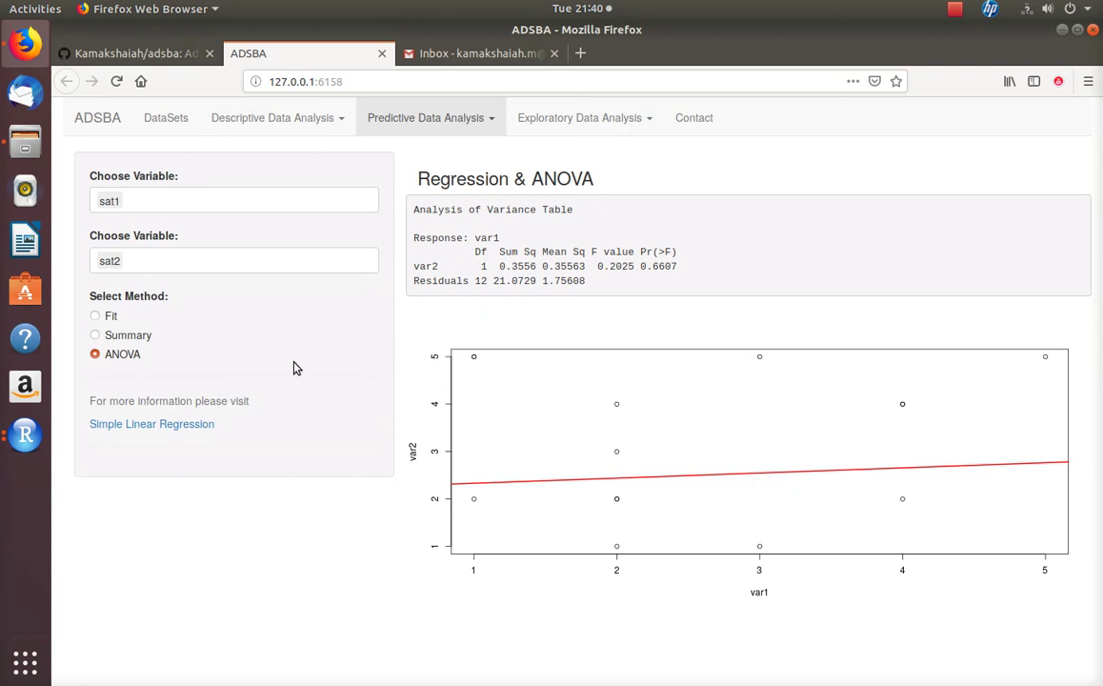
- Show the regression Fit for sat1 and sat2 and check the intercept and var2 coefficients
click(95, 316)
drag(412, 224, 561, 287)
click(436, 301)
drag(441, 297, 575, 293)
click(524, 293)
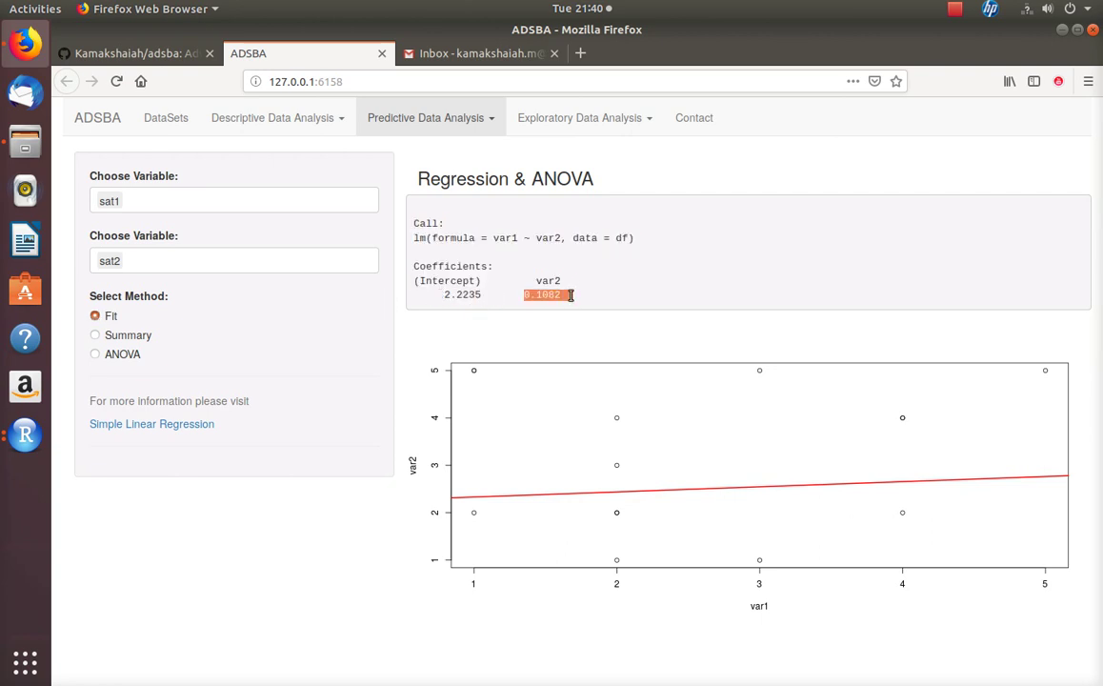
- Show the regression Summary and check the p-values of the intercept and var2 coefficients
click(95, 334)
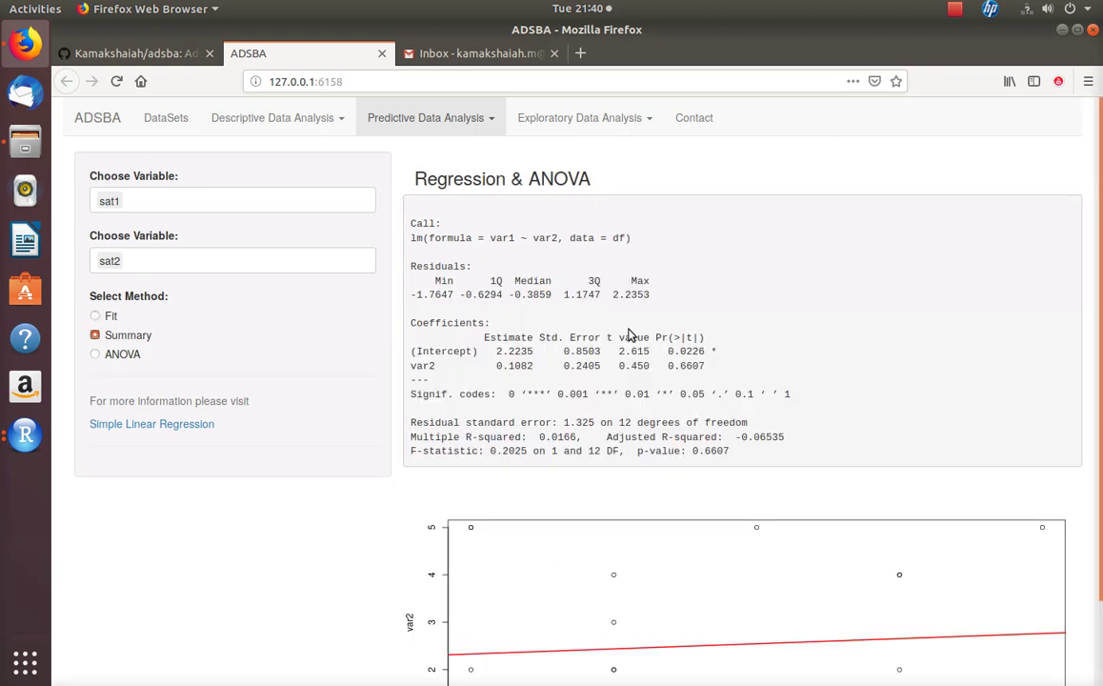
drag(667, 351, 712, 368)
drag(670, 352, 708, 354)
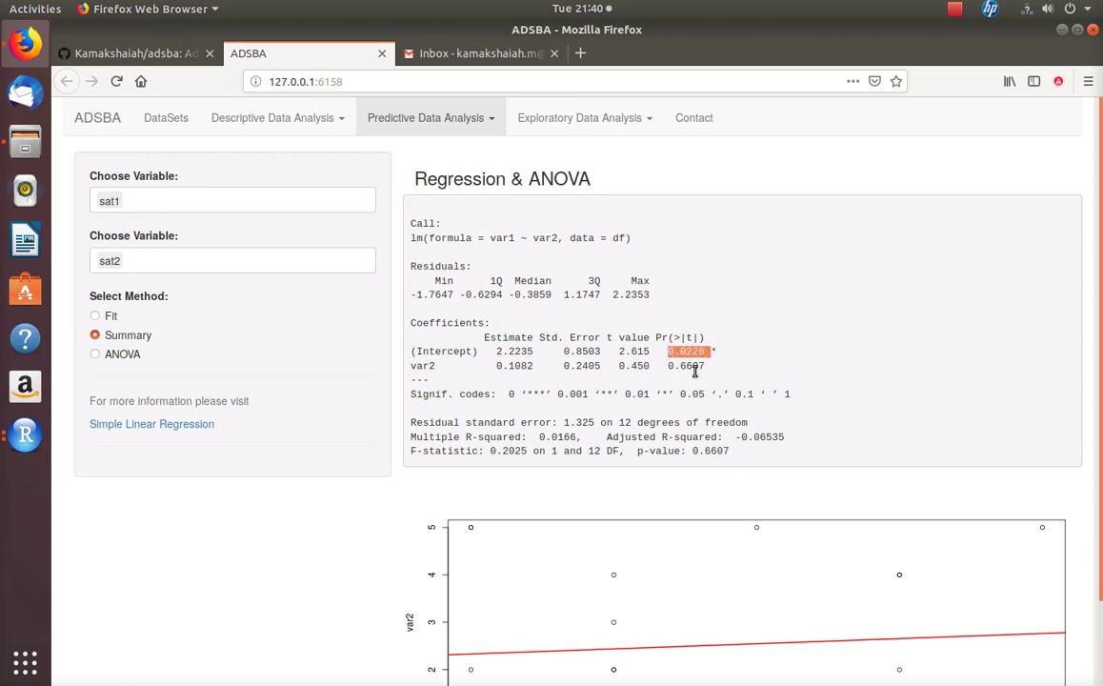
drag(670, 366, 717, 367)
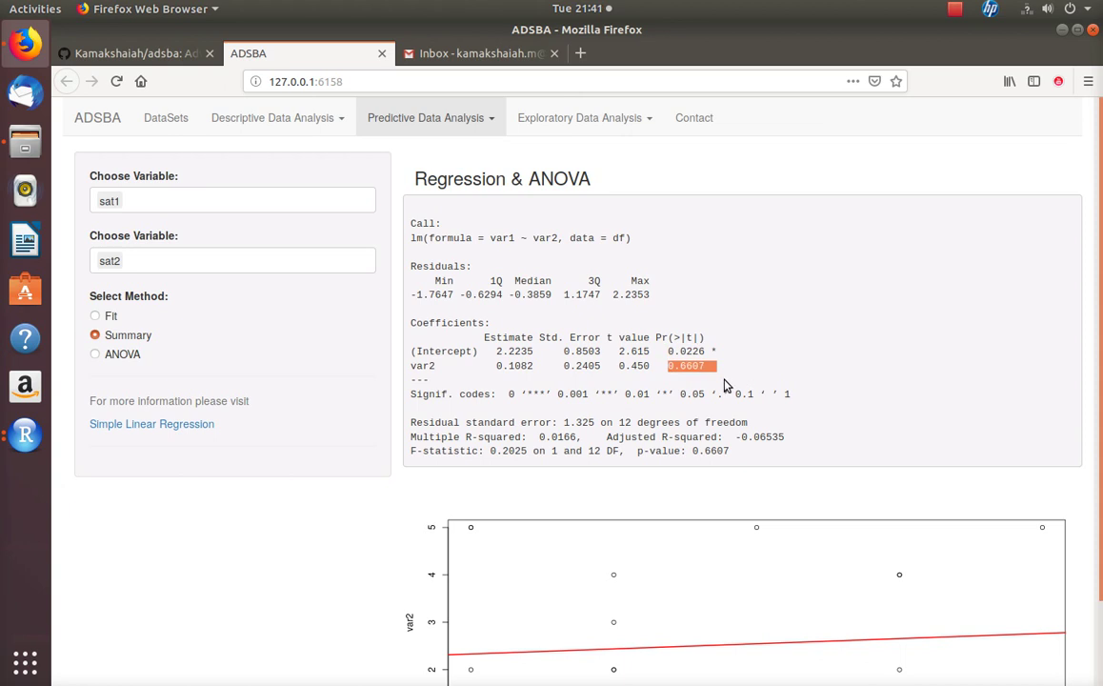
- Examine the summary's residual standard error, R-squared values, F-statistic and overall p-value
scroll(722, 448, down, 1)
scroll(726, 444, down, 2)
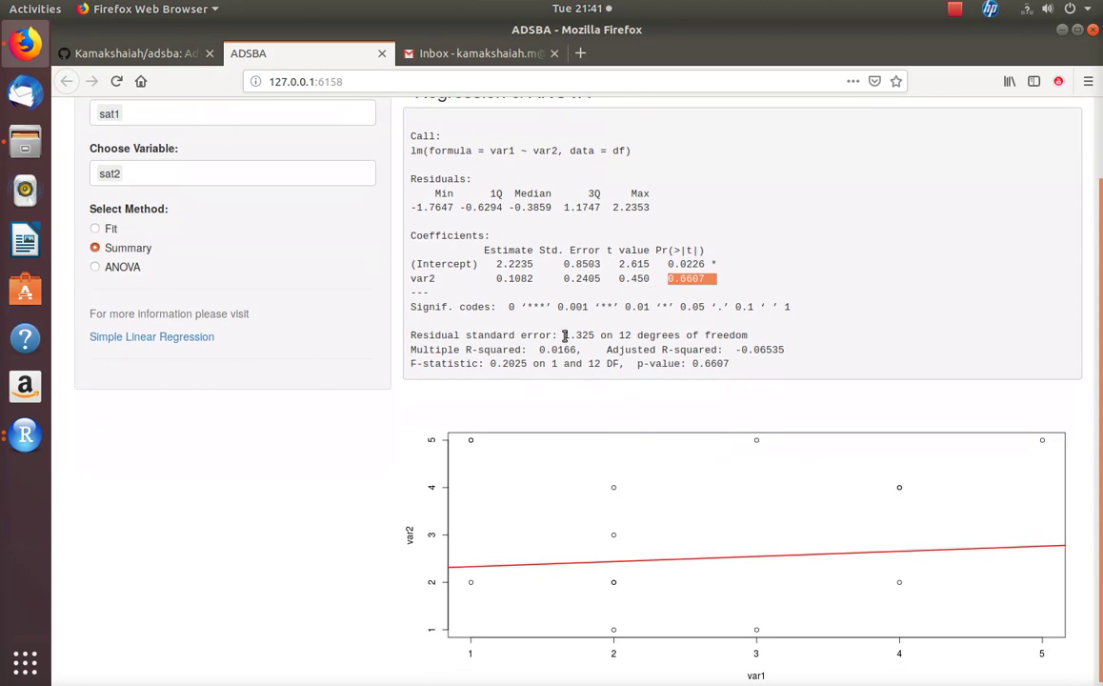
drag(563, 335, 603, 335)
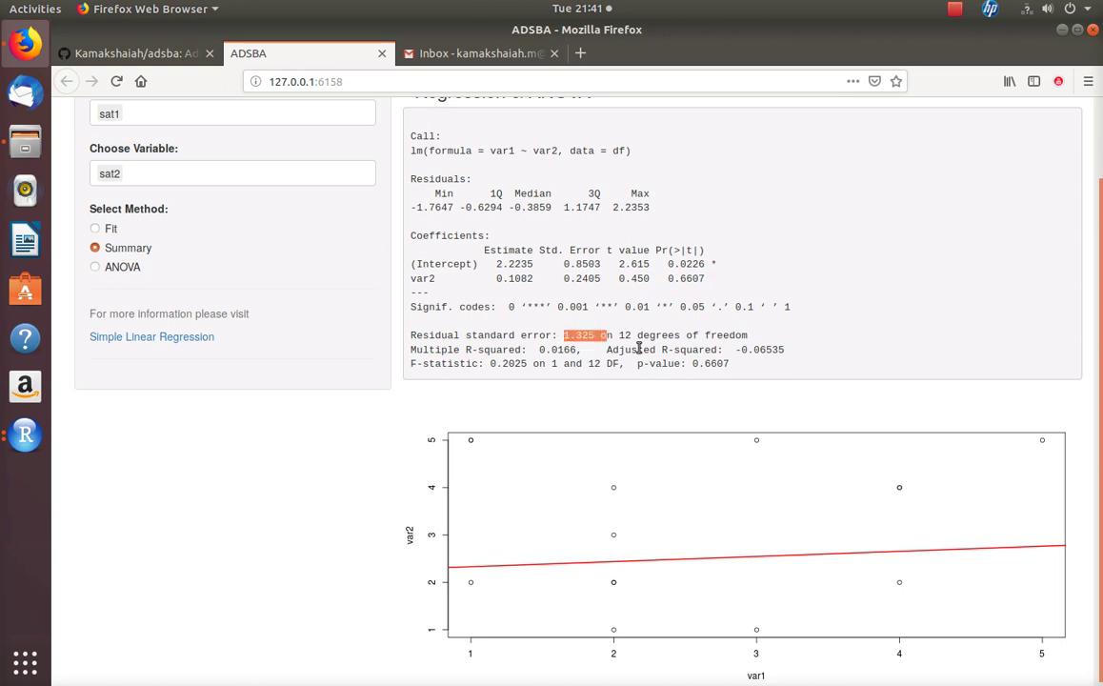
drag(539, 350, 572, 349)
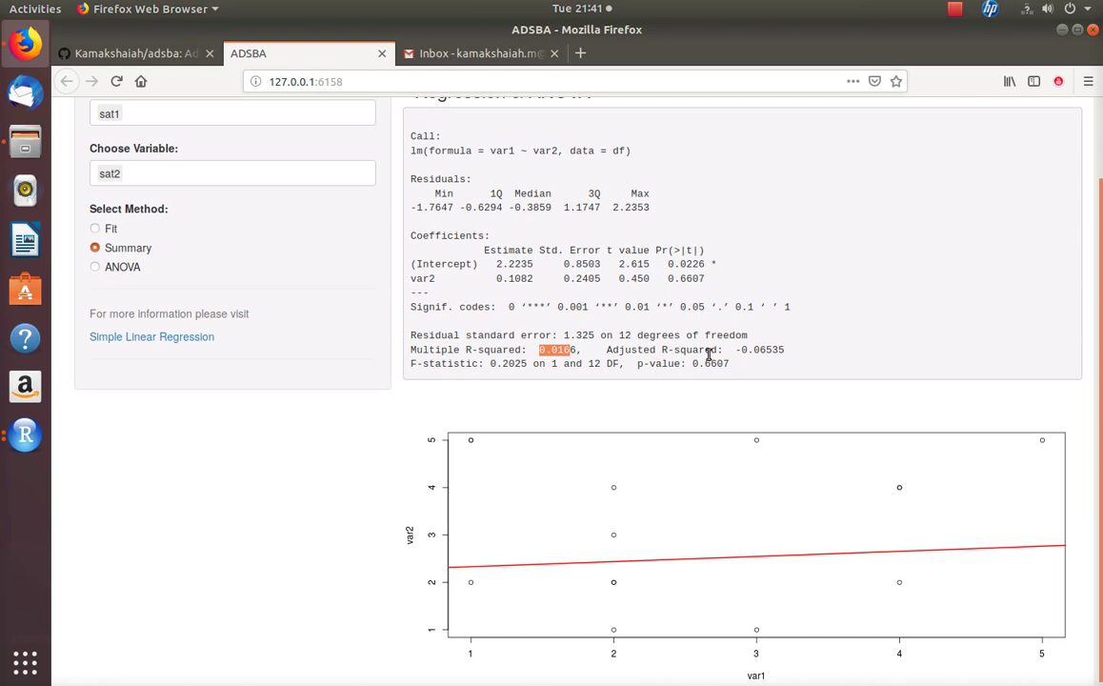
drag(737, 350, 791, 350)
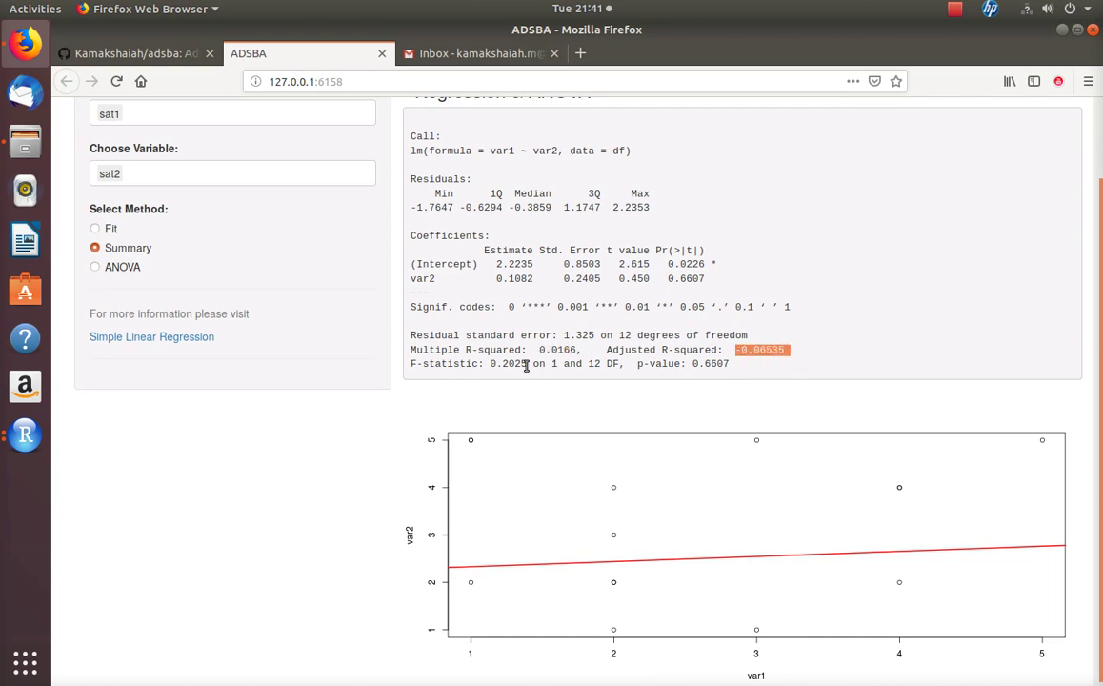
drag(492, 364, 554, 364)
drag(640, 364, 729, 382)
click(728, 382)
scroll(614, 381, up, 2)
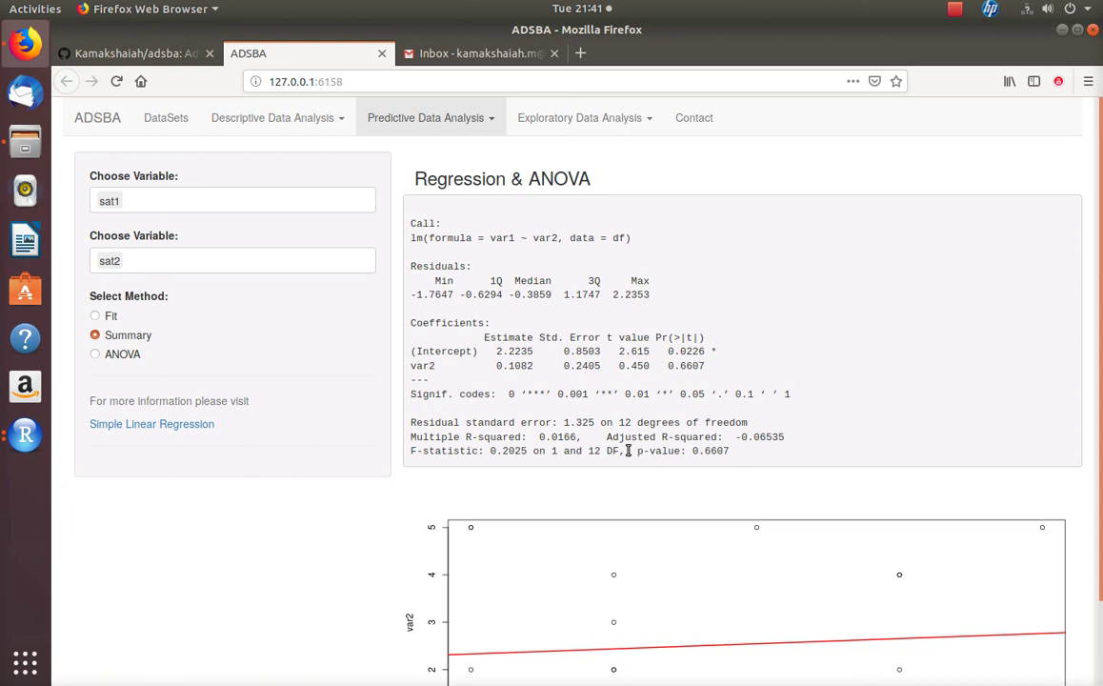
- Compare the multiple R-squared with the adjusted R-squared in the regression summary
double_click(543, 437)
drag(538, 438, 577, 437)
click(551, 438)
drag(734, 437, 780, 437)
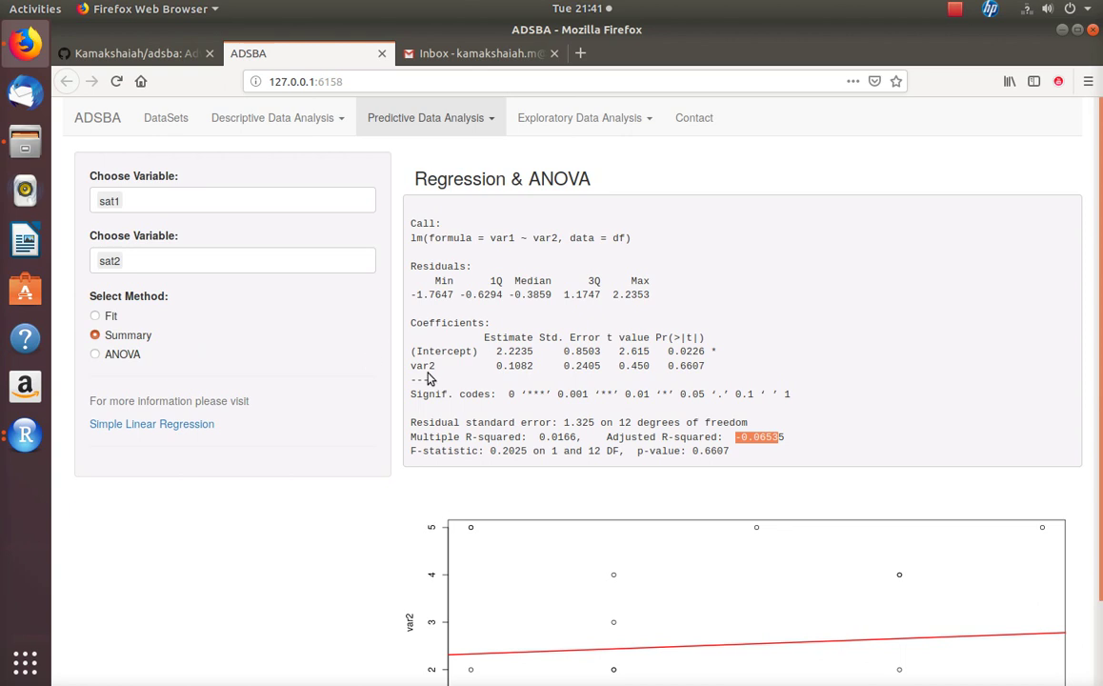
- Switch the regression method to ANOVA to produce the analysis of variance table for sat1 and sat2
click(95, 356)
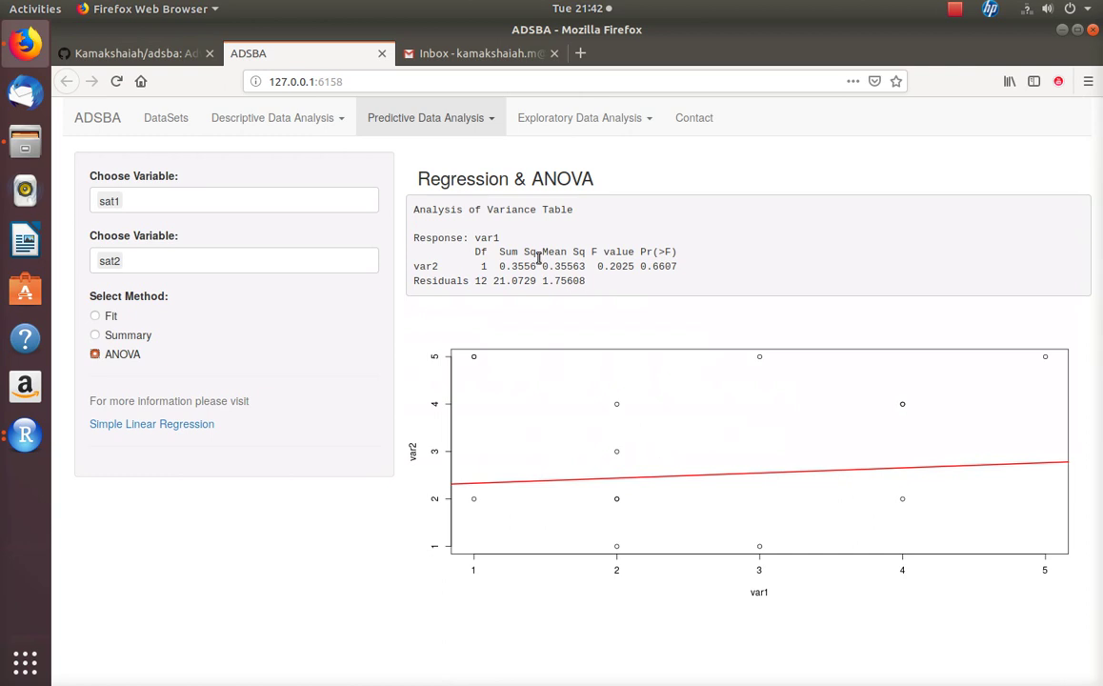
- Examine the ANOVA table's degrees of freedom, sums of squares, mean squares, F value and p-value
drag(470, 251, 623, 281)
click(625, 281)
drag(499, 253, 526, 266)
click(611, 267)
drag(600, 266, 670, 276)
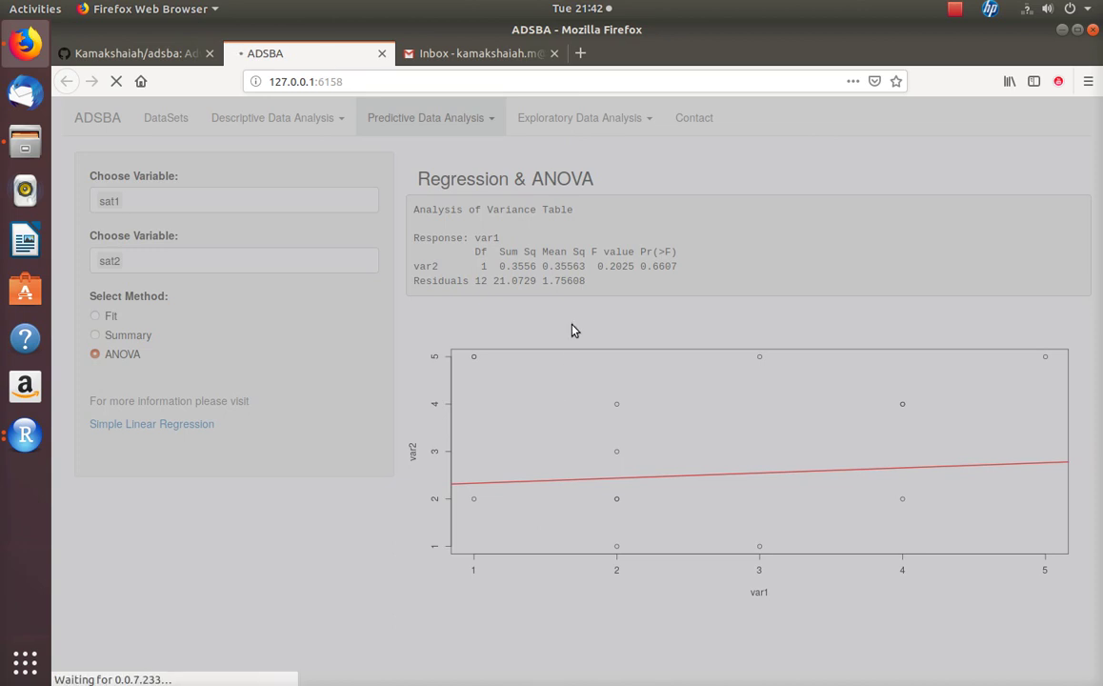
- Reload the page at 127.0.0.1:6158 and upload sample1.csv from Documents as the dataset
click(362, 83)
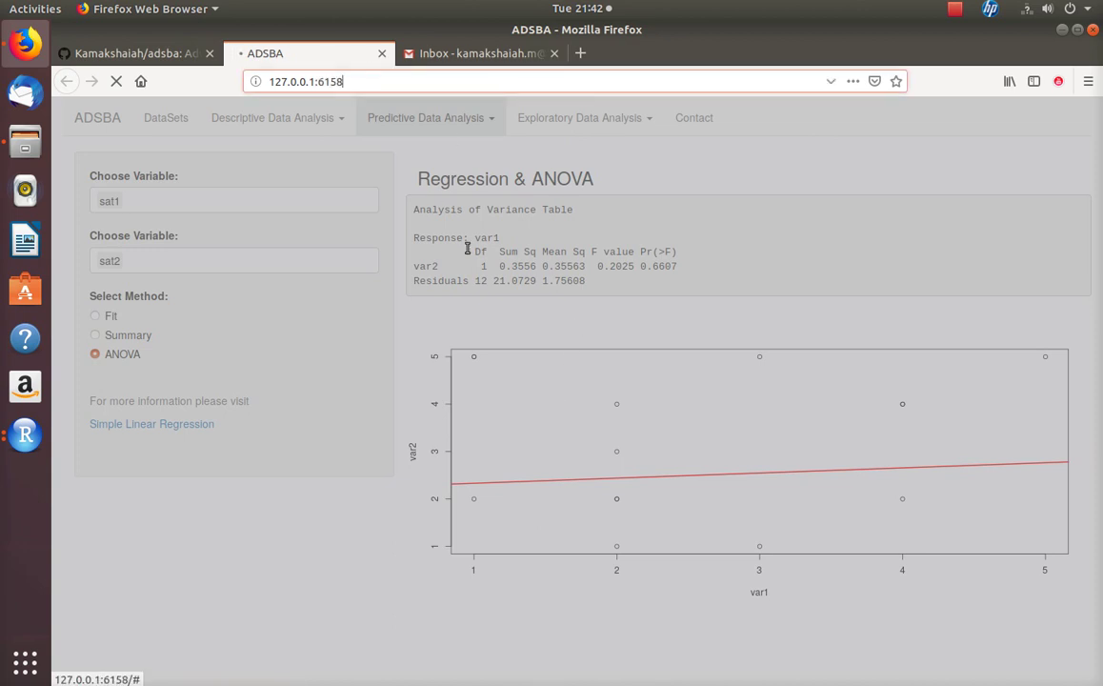
key(Return)
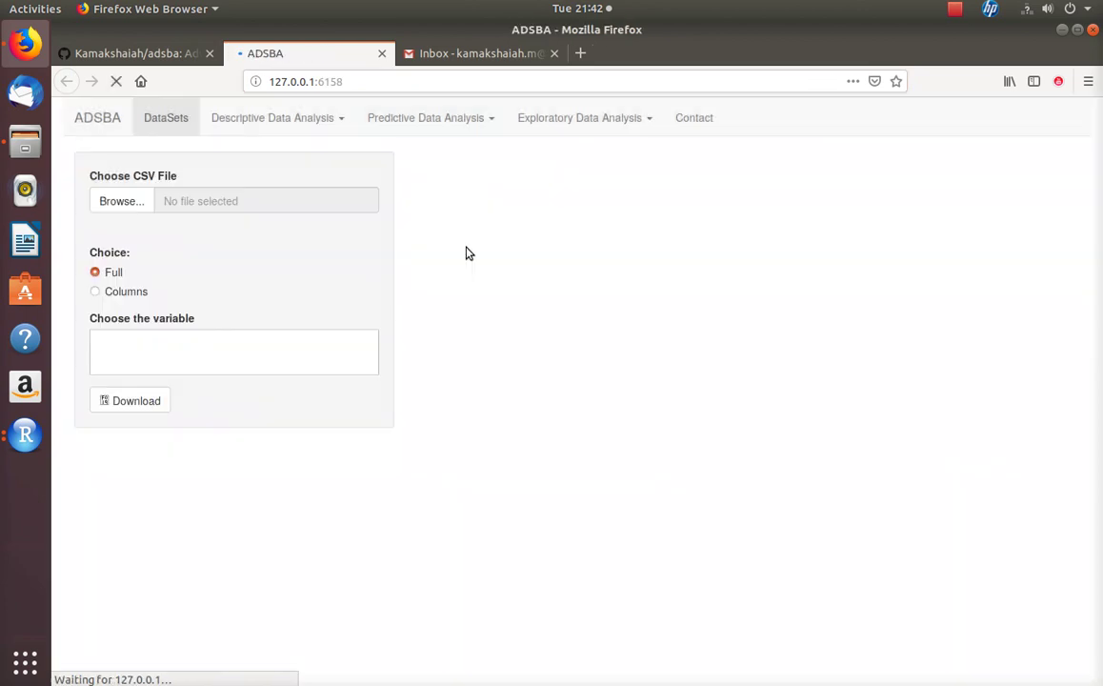
click(122, 202)
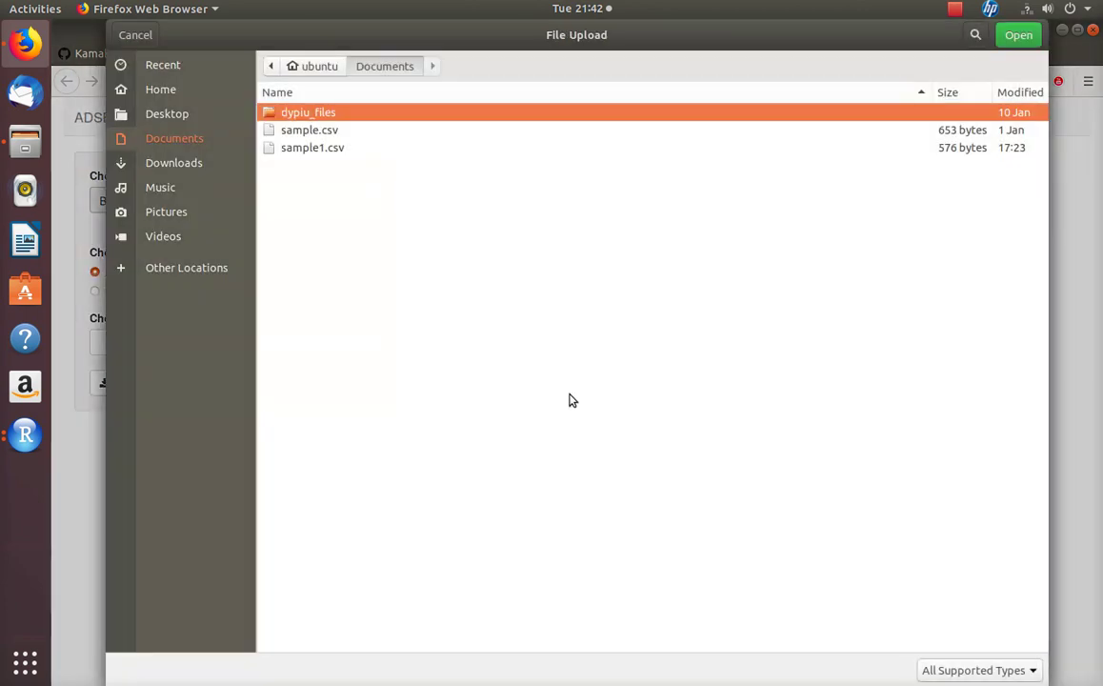
click(337, 150)
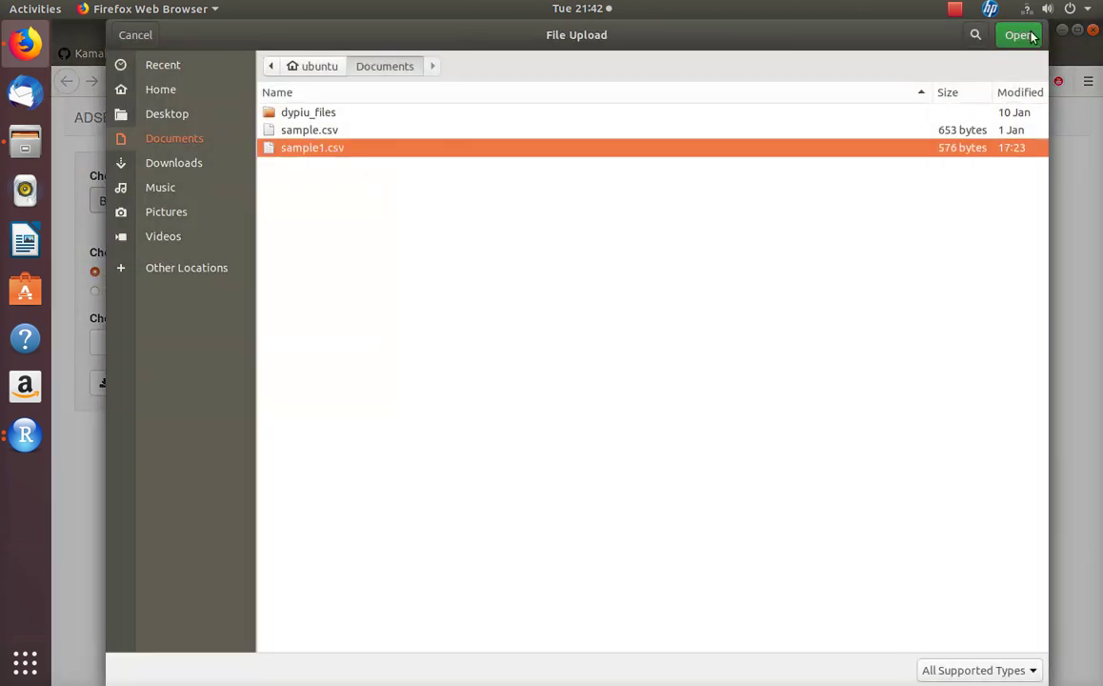
key(Return)
- Run Regression & ANOVA with sat1 as the first variable and sat2 as the second
click(435, 115)
click(424, 192)
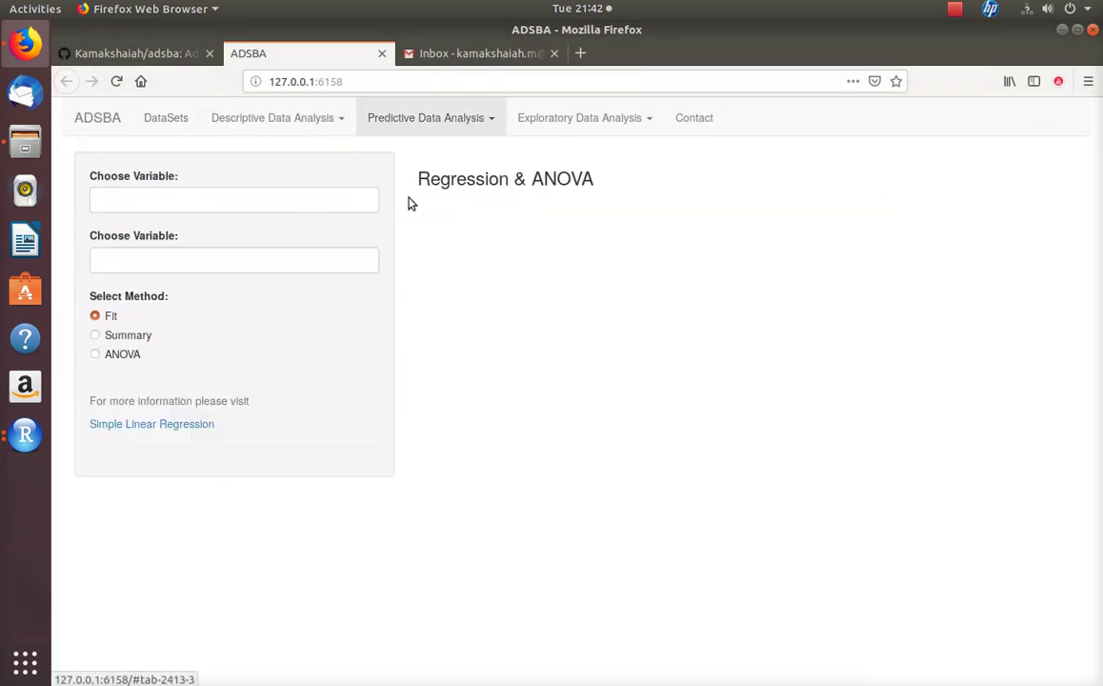
click(107, 198)
click(109, 290)
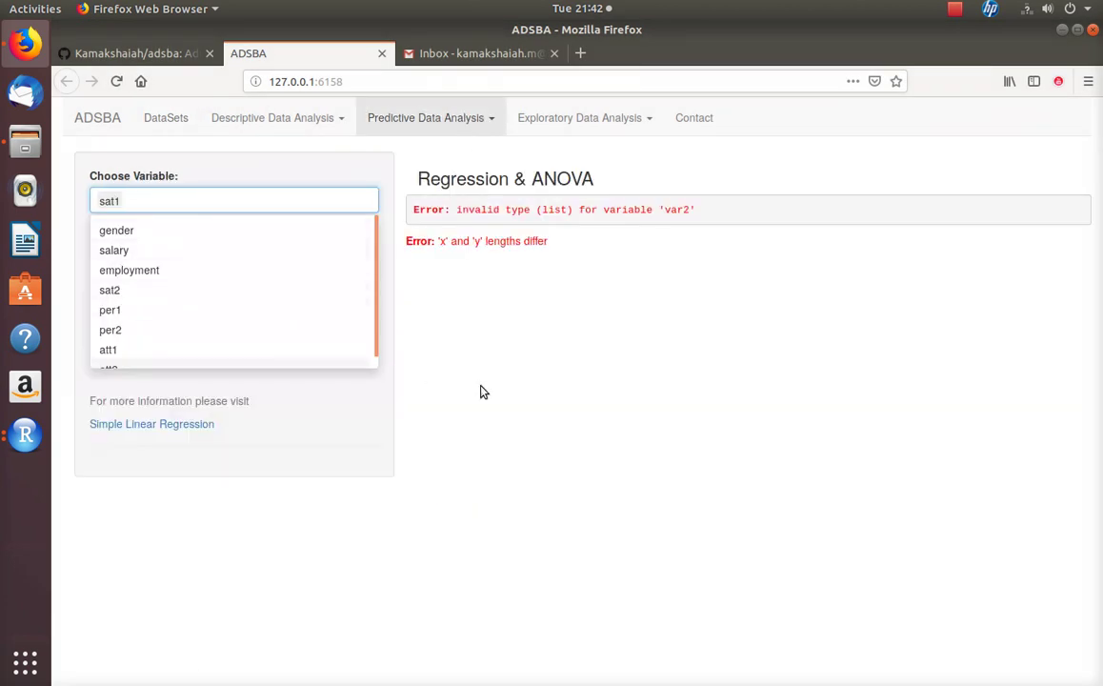
click(180, 261)
click(118, 373)
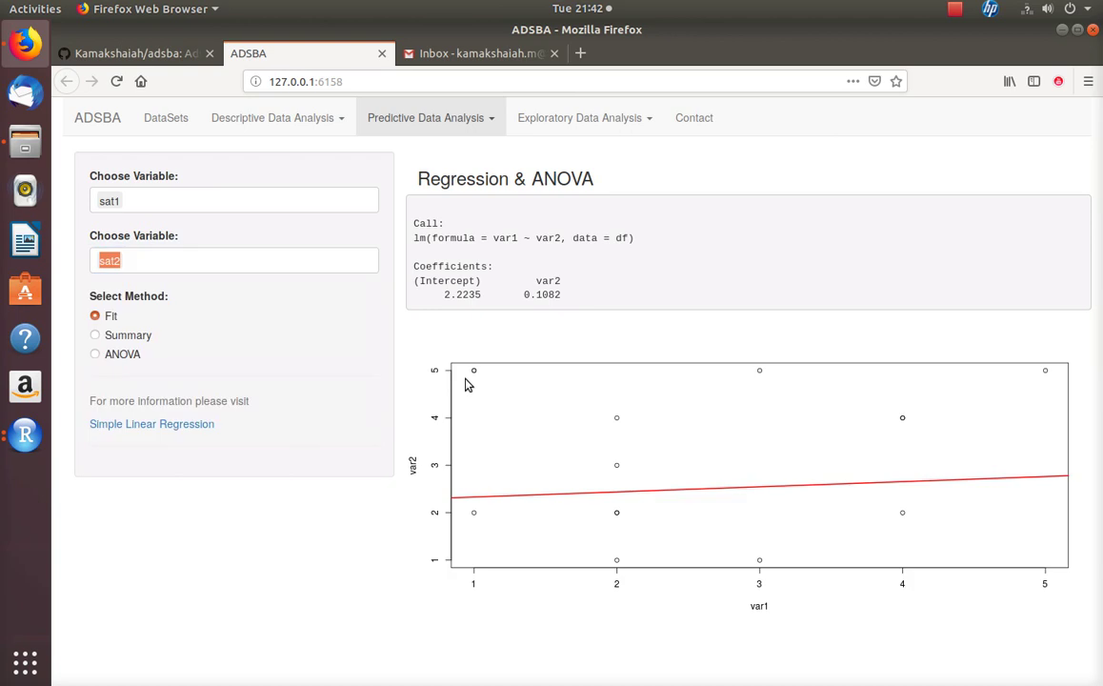
- Switch the regression method to ANOVA and check the Pr(>F) value for var2
click(103, 355)
double_click(655, 266)
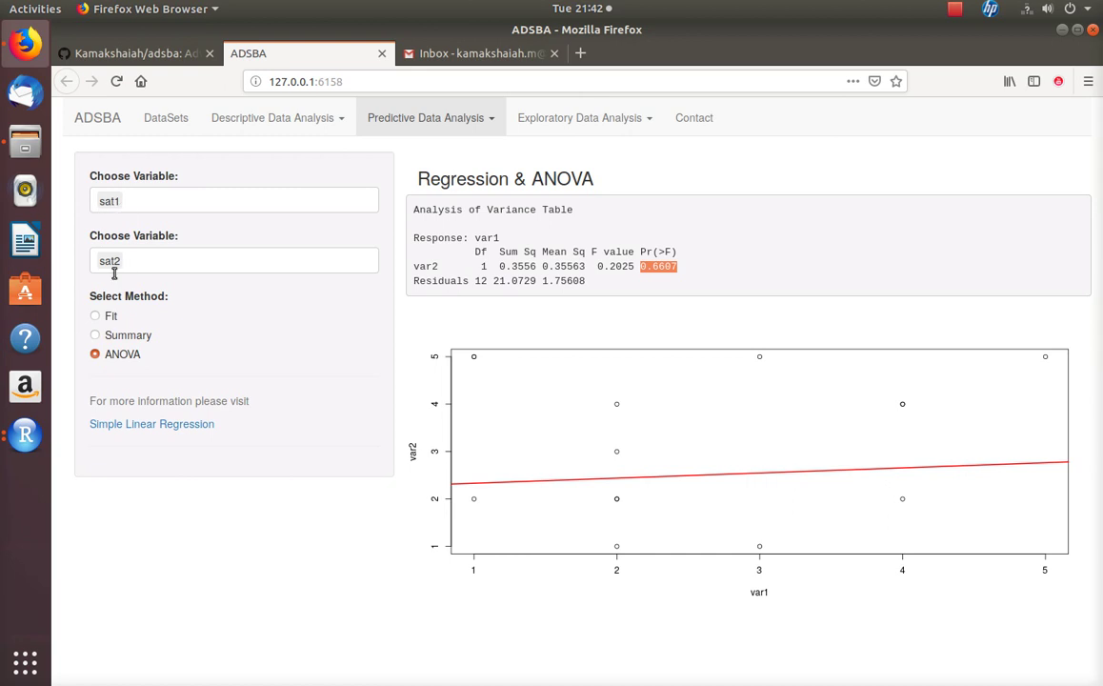
click(644, 271)
drag(643, 270, 691, 274)
click(651, 269)
- Open the MANOVA analysis and choose sat1, sat2 and per1 as the first set of variables
click(446, 113)
click(621, 190)
click(478, 119)
click(408, 211)
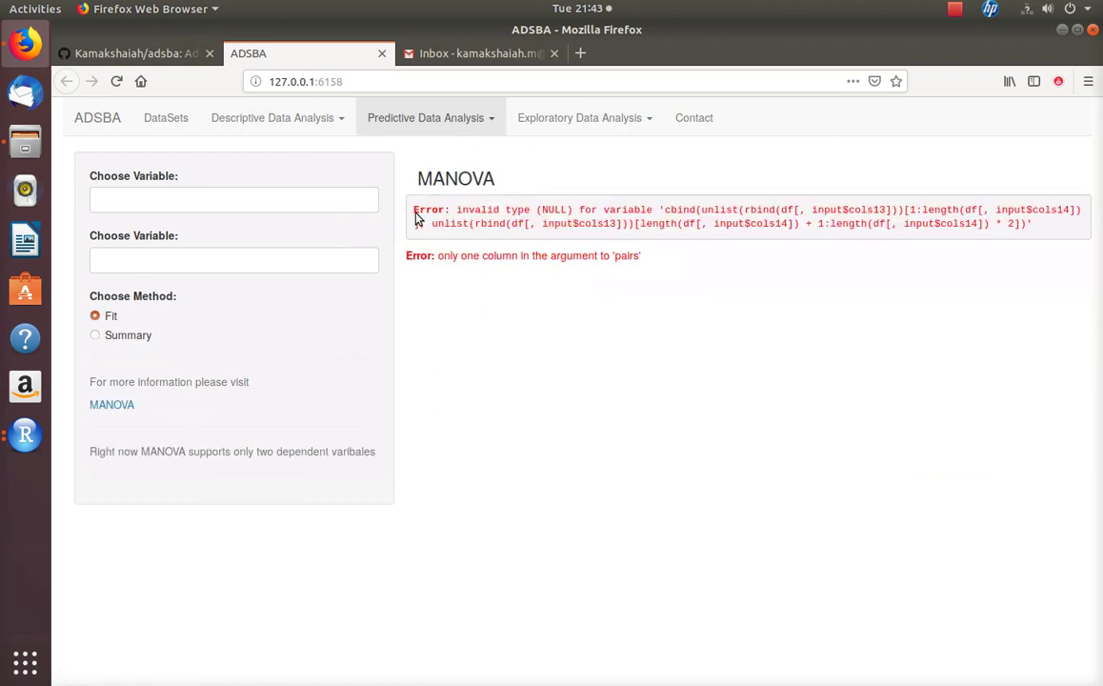
click(254, 203)
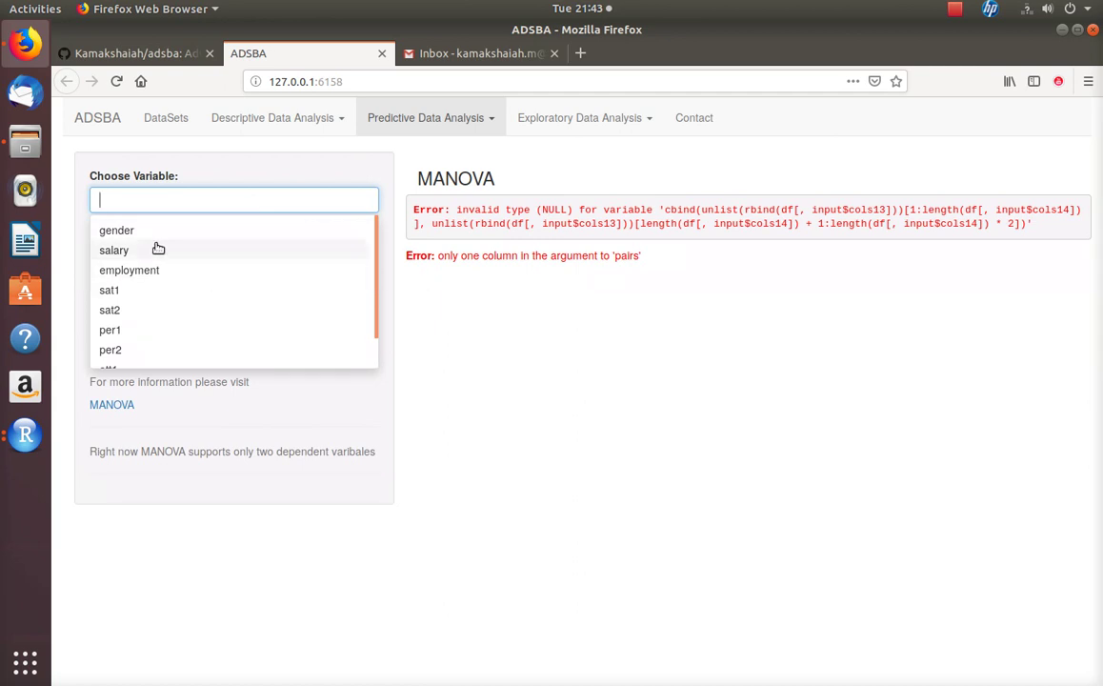
click(384, 268)
click(225, 196)
click(110, 290)
click(116, 297)
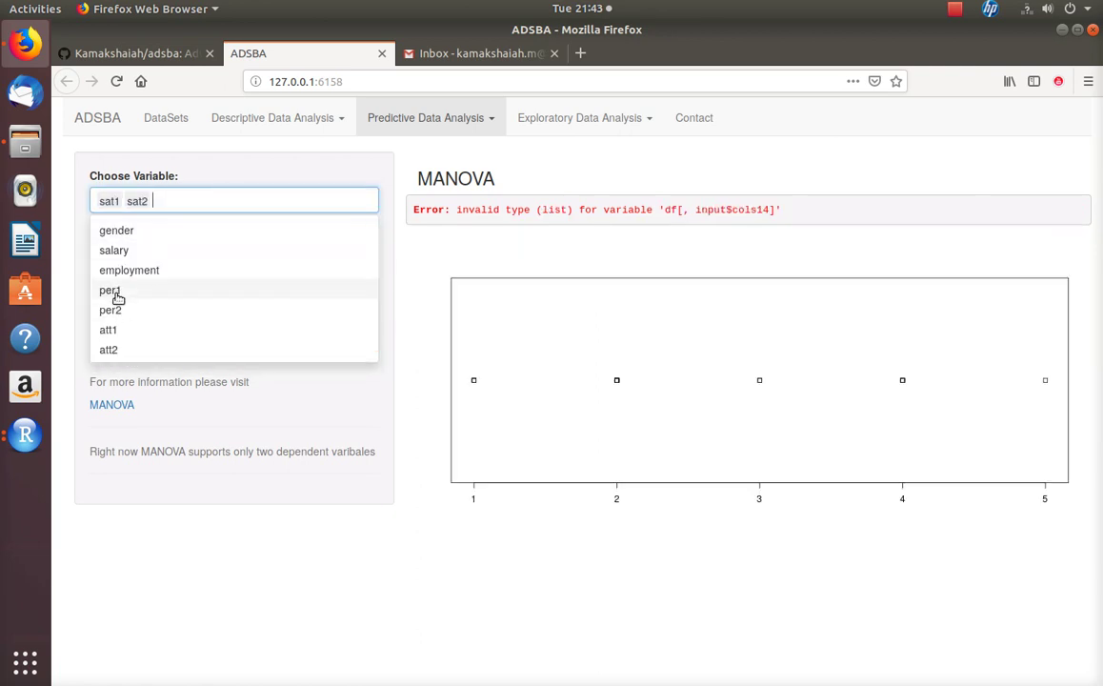
click(115, 294)
click(391, 409)
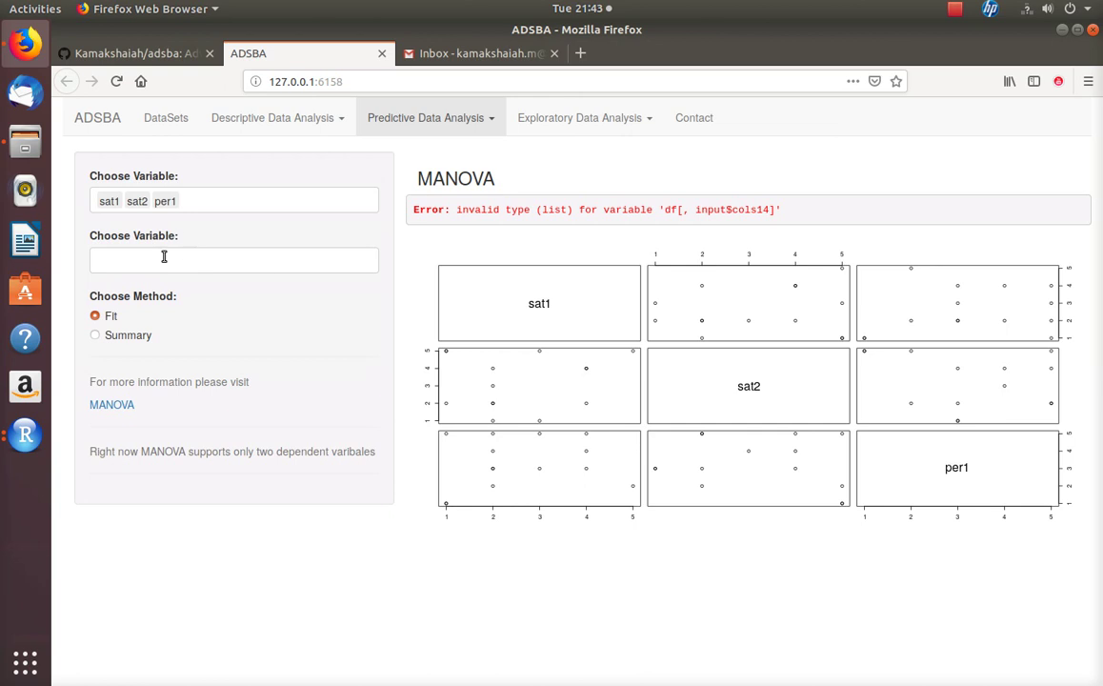
- Choose gender as the second variable of the MANOVA to produce the fit
click(162, 258)
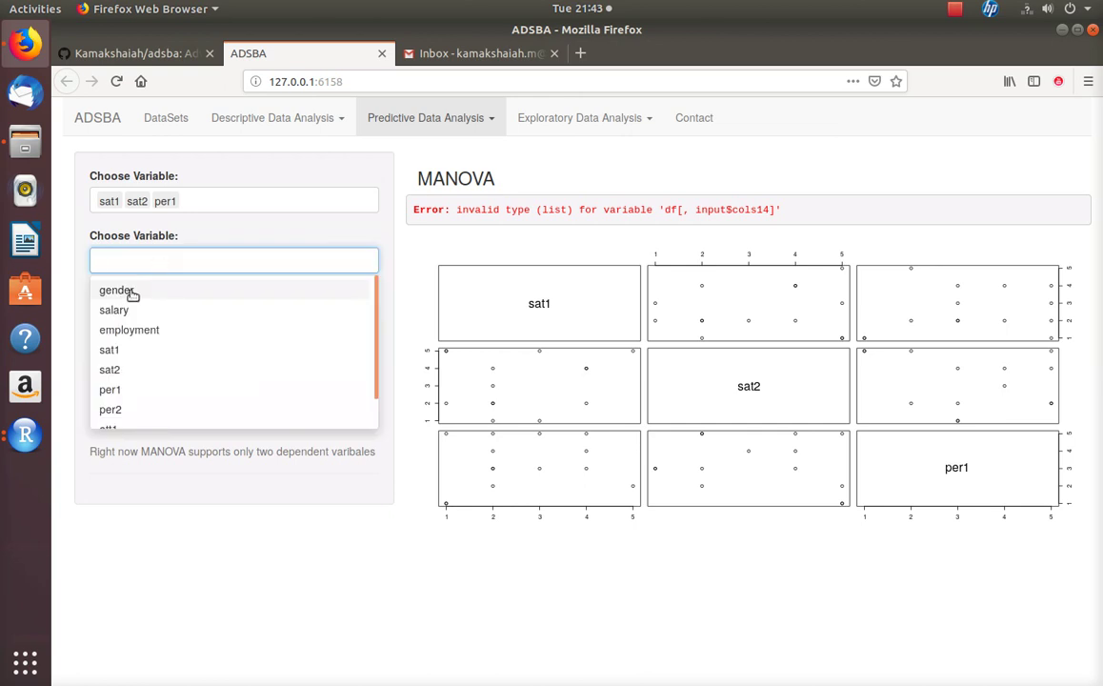
click(130, 290)
click(393, 345)
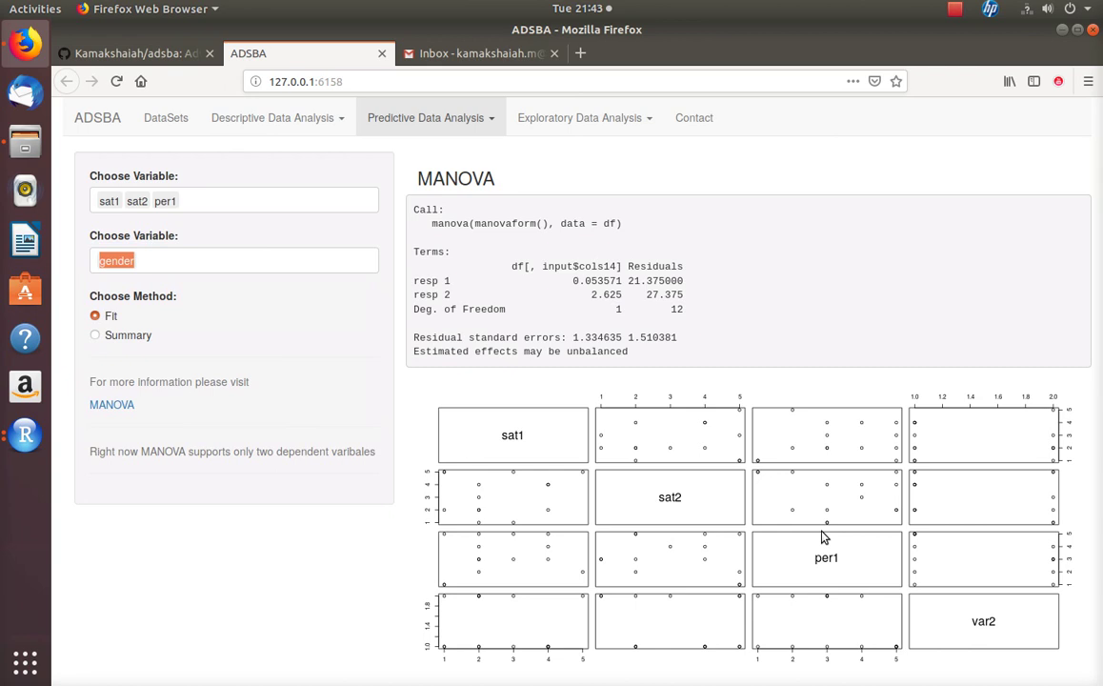
- Examine the resp 1 and resp 2 terms in the MANOVA fit output
drag(568, 280, 617, 298)
click(610, 299)
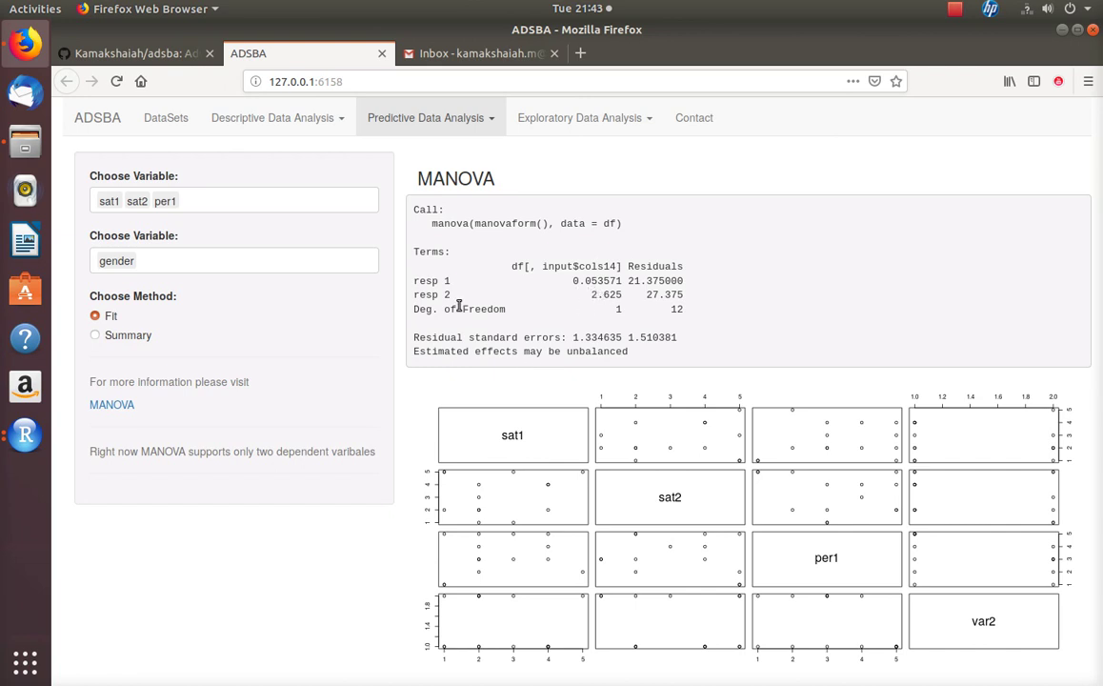
drag(592, 296, 626, 297)
- Switch the MANOVA method to Summary and reopen the list of predictive analyses
click(94, 335)
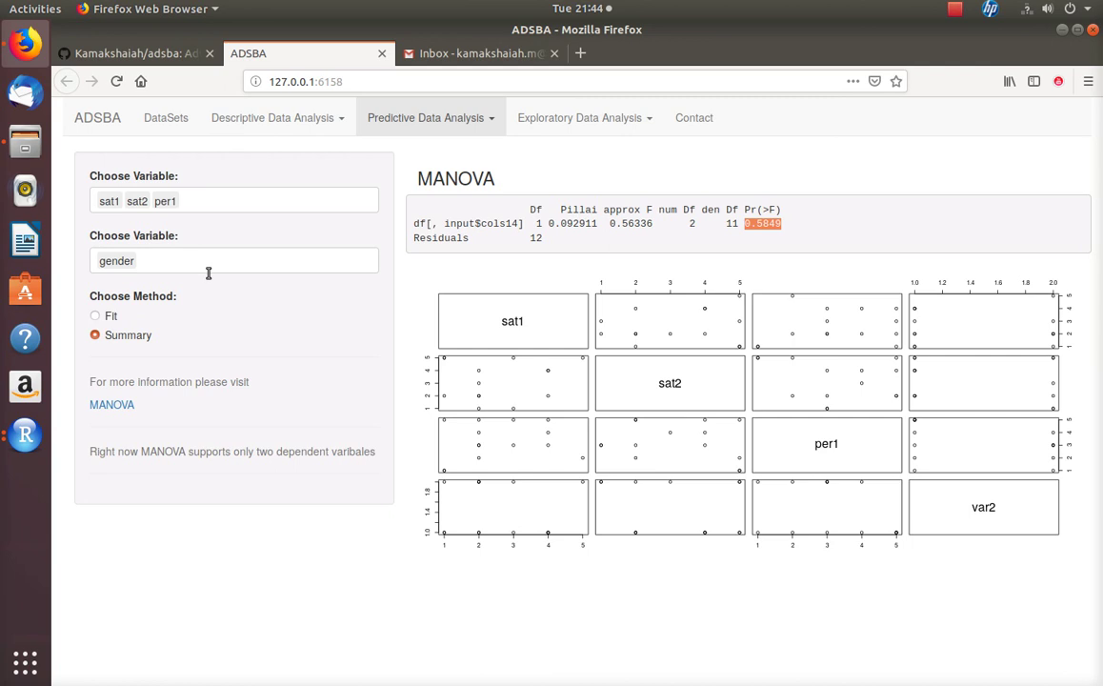
click(443, 118)
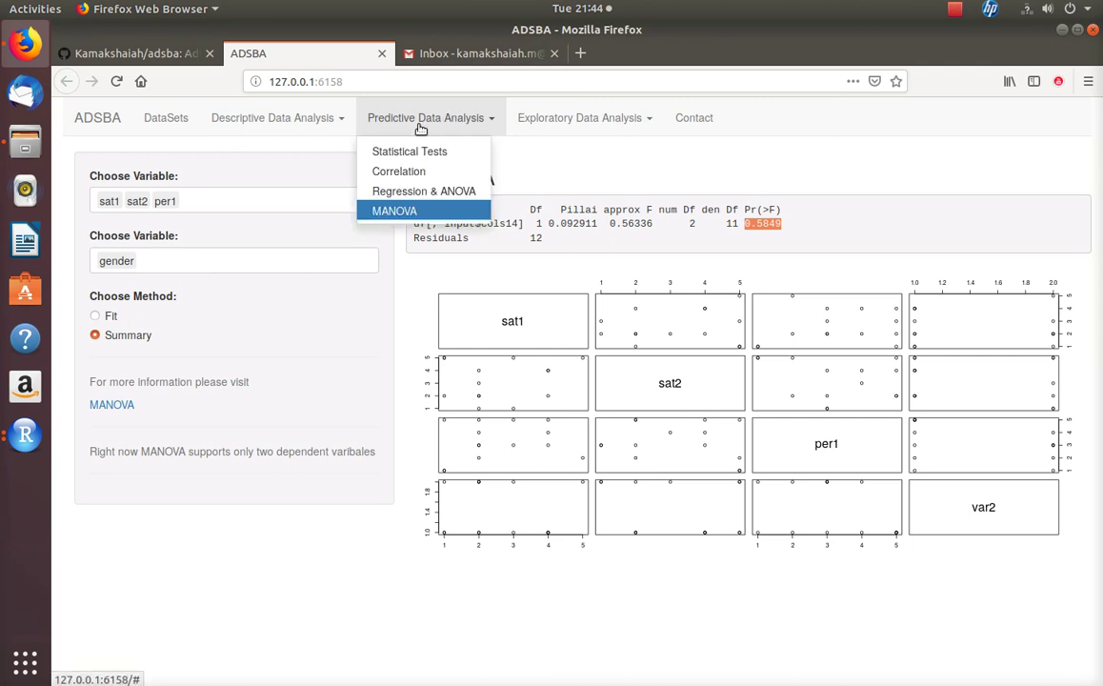